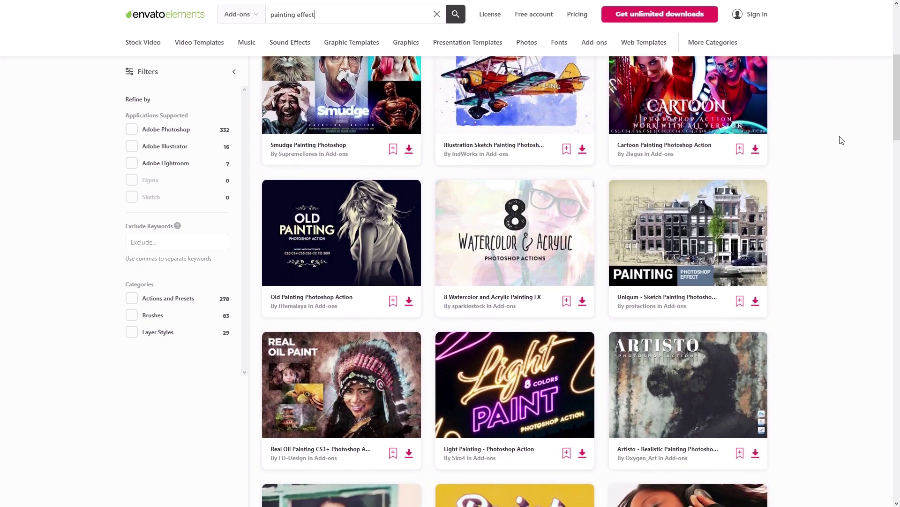
pyautogui.scroll(-3, 842, 140)
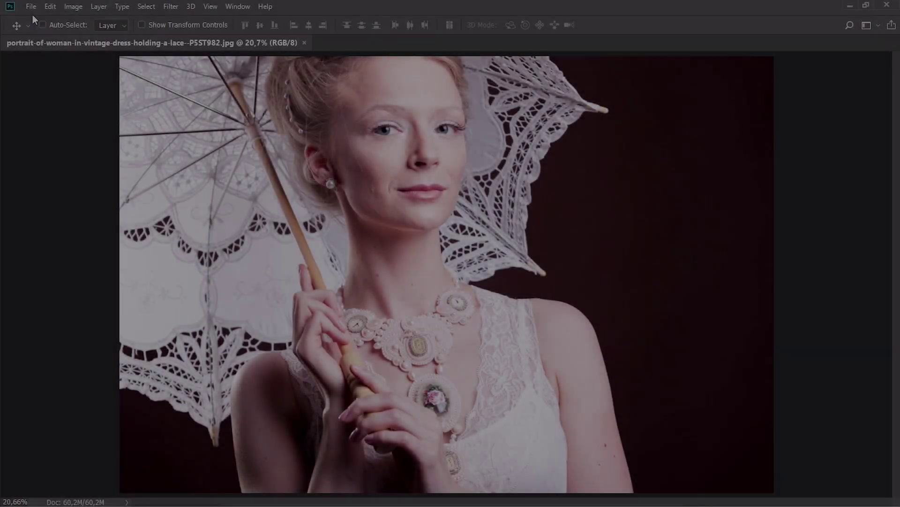
pyautogui.click(30, 7)
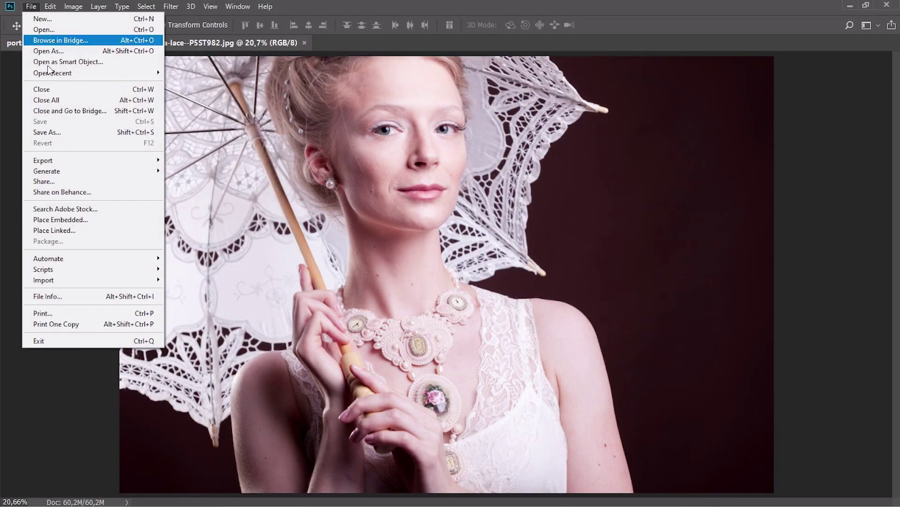
pyautogui.moveTo(106, 270)
pyautogui.click(243, 368)
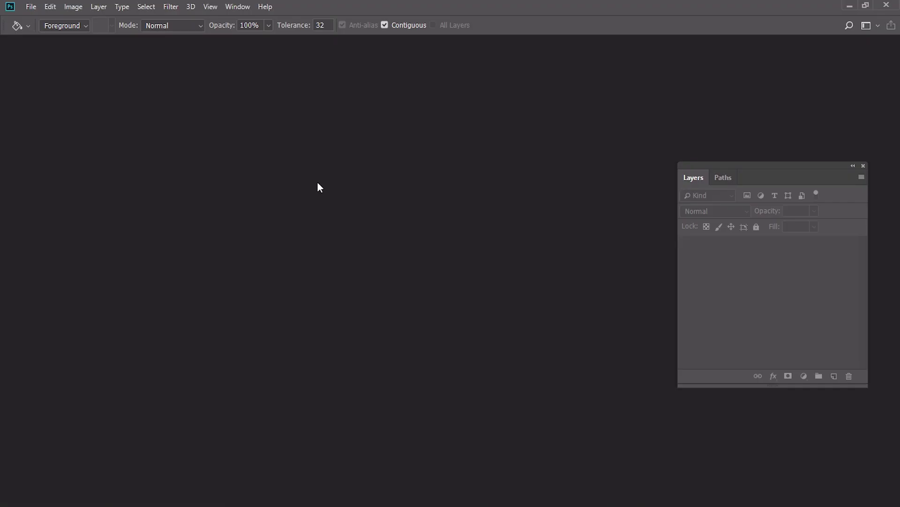
# Open the photo stylish-woman-in-headphones-C232AFJ.jpg.
pyautogui.click(31, 6)
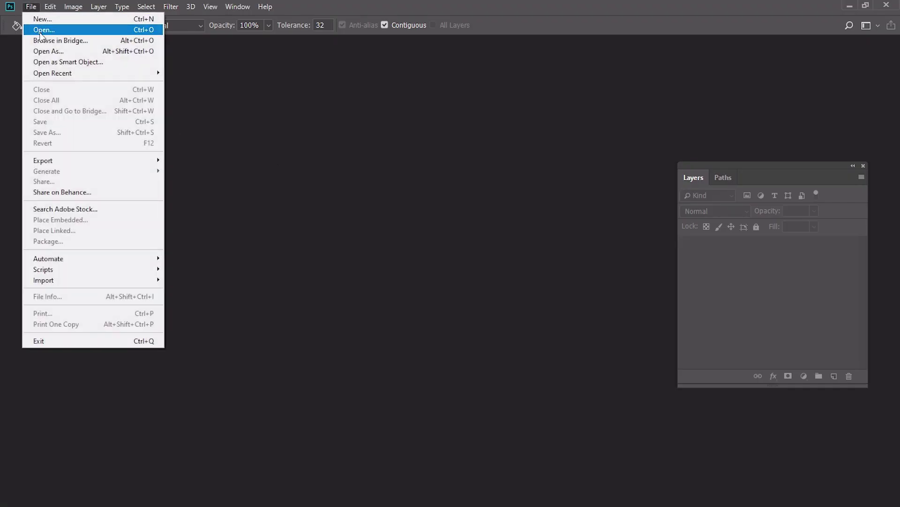
pyautogui.click(41, 28)
pyautogui.doubleClick(201, 91)
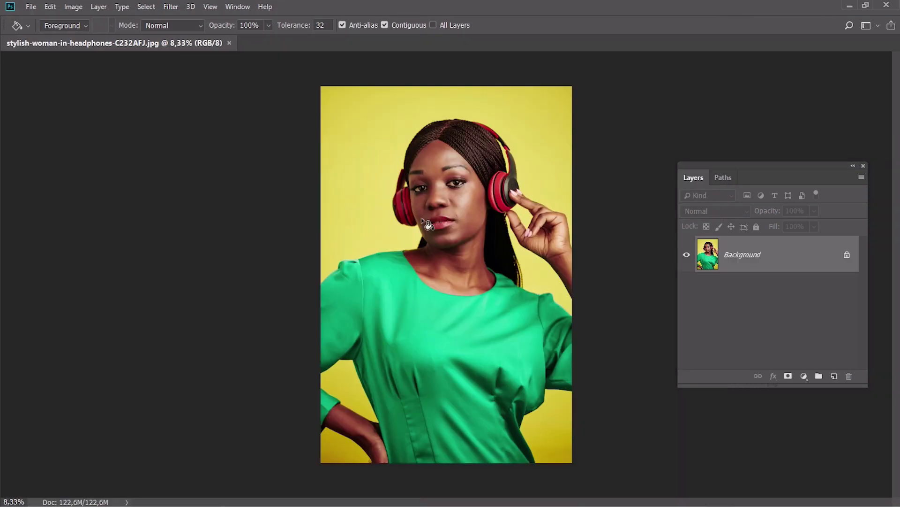
# Check the photo's color mode and bit depth.
pyautogui.scroll(10, 446, 199)
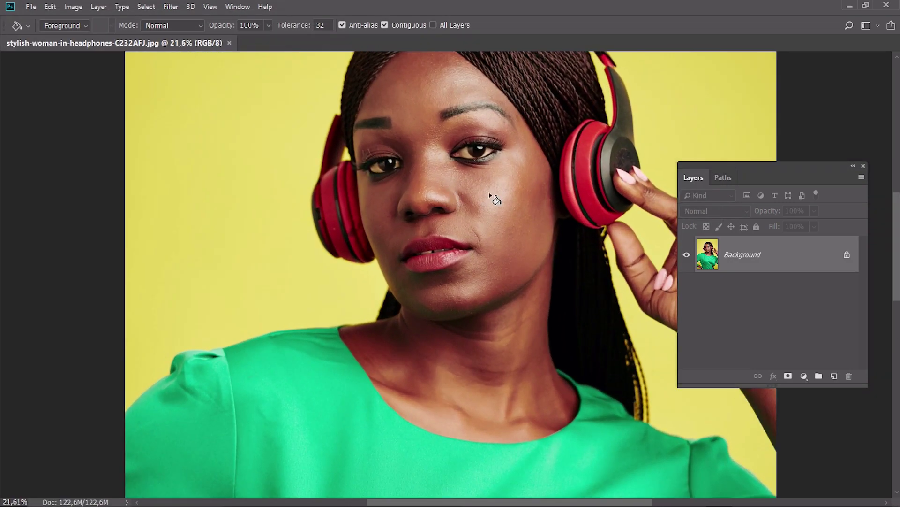
pyautogui.moveTo(497, 199); pyautogui.dragTo(477, 258)
pyautogui.click(73, 6)
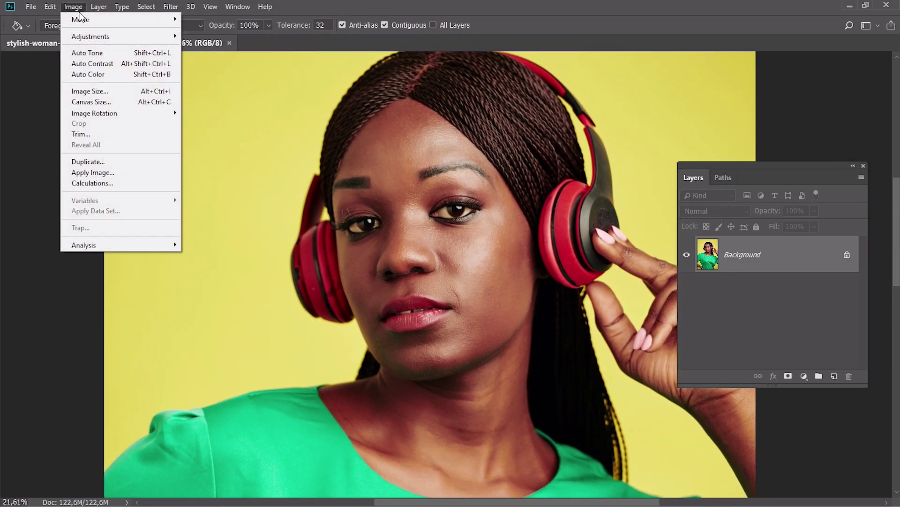
pyautogui.moveTo(82, 21)
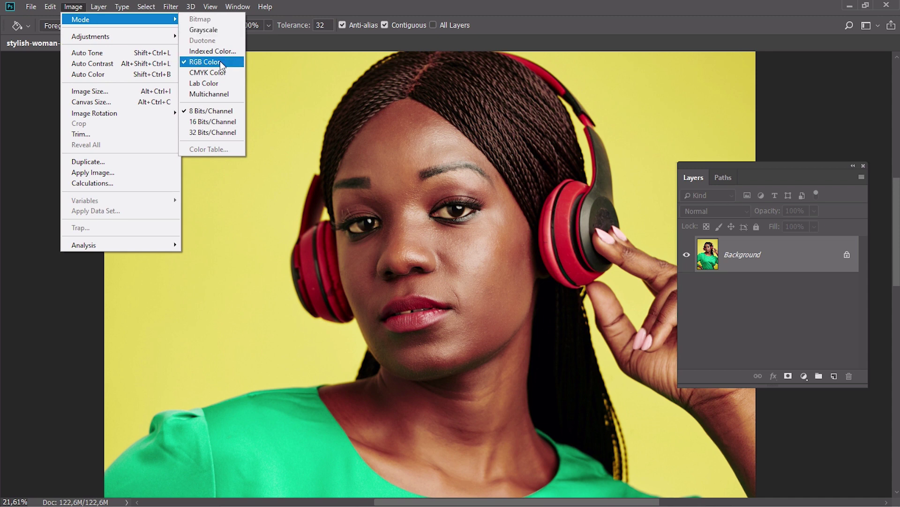
pyautogui.click(299, 101)
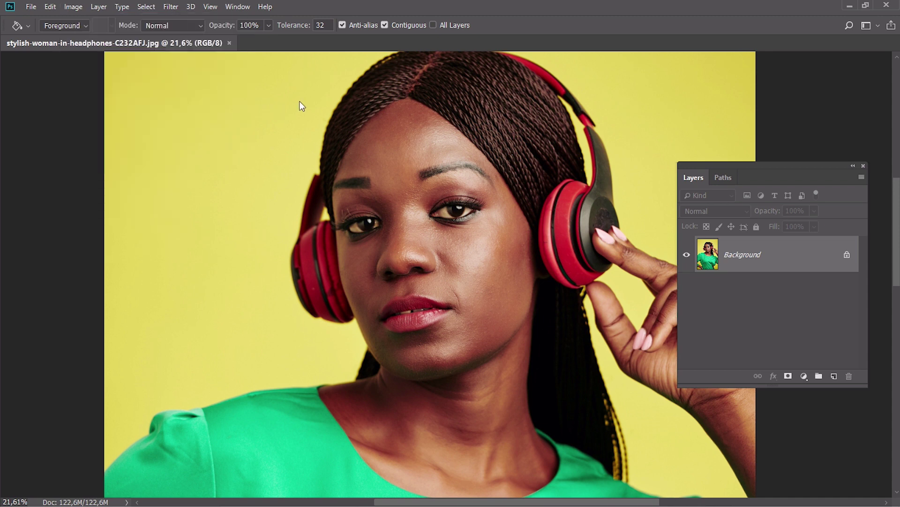
# Show the recorded actions and create a new action set named Oil Painting.
pyautogui.hotkey('alt', 'F9')
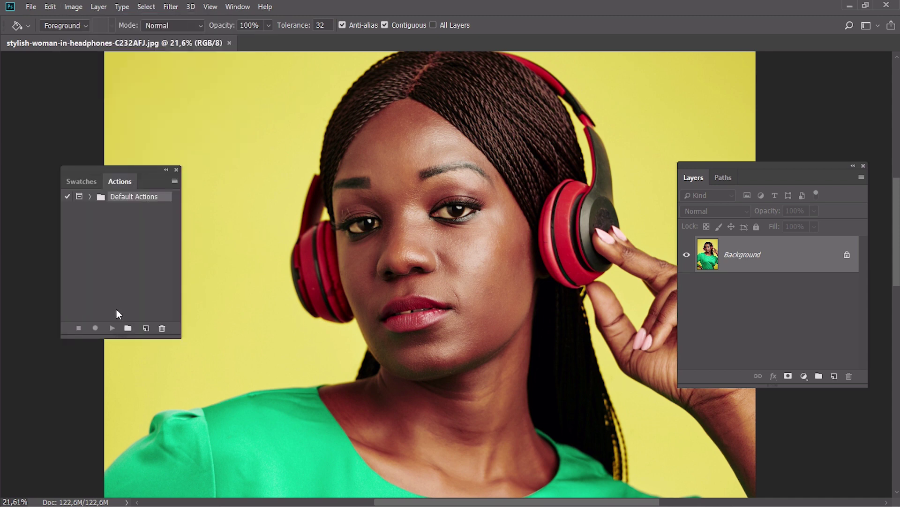
pyautogui.click(128, 328)
pyautogui.write('Oil Painting')
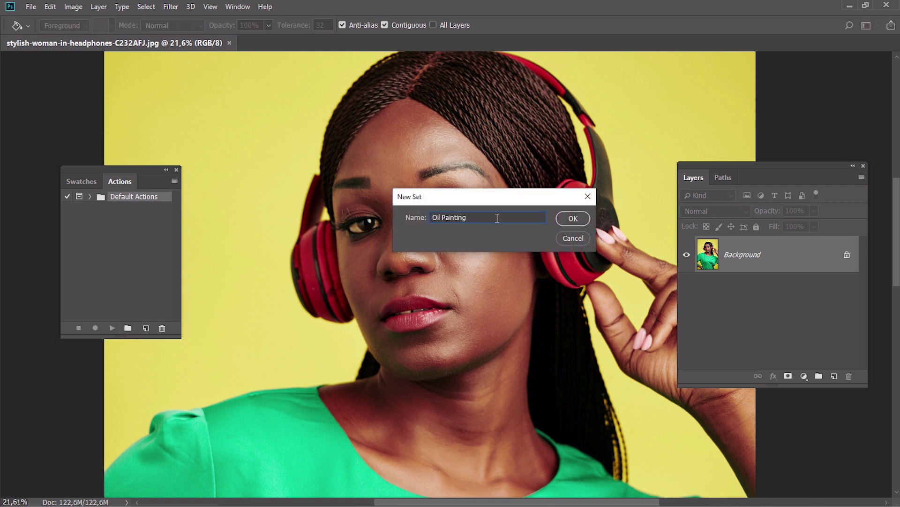
pyautogui.click(582, 222)
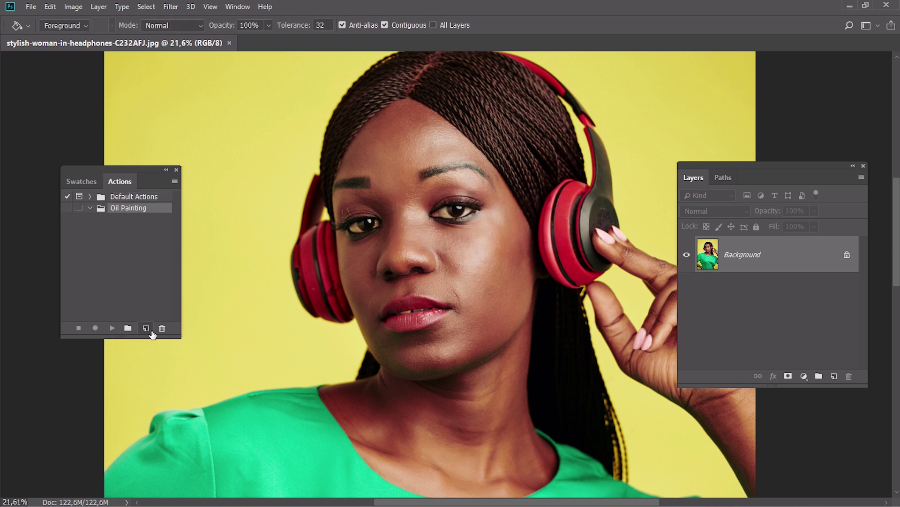
# Create a new action named Oil Painting in the Oil Painting set and start recording it.
pyautogui.click(145, 328)
pyautogui.write('Oil Painting')
pyautogui.click(583, 220)
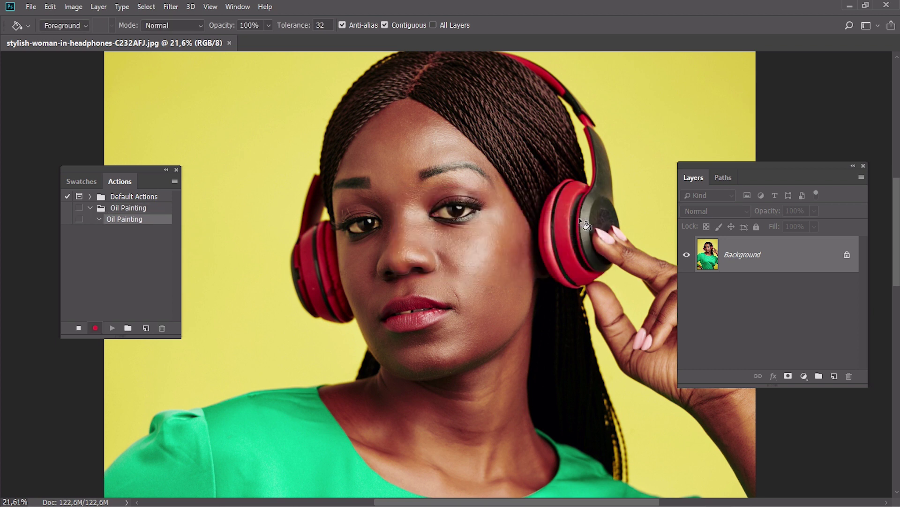
# Duplicate the Background layer and apply Shadows/Highlights to the copy with Shadows at 10% and Highlights at 5%.
pyautogui.hotkey('ctrl', 'j')
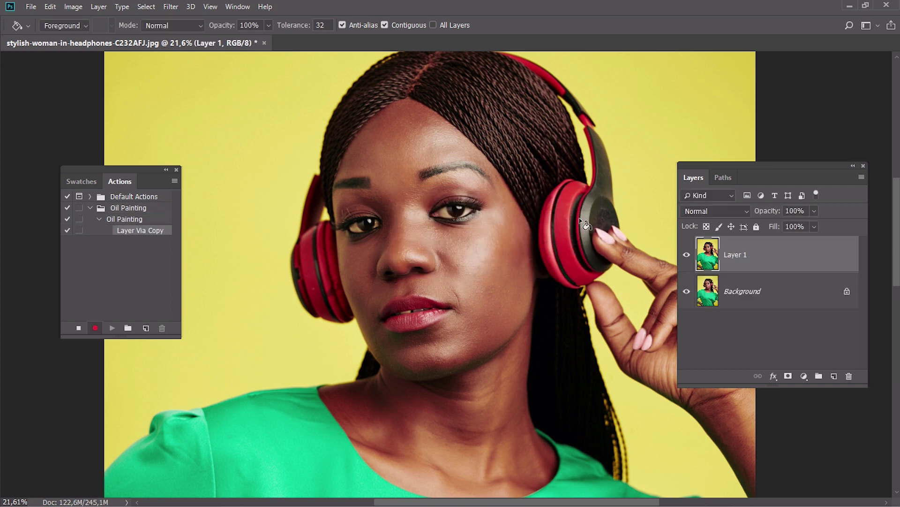
pyautogui.click(73, 7)
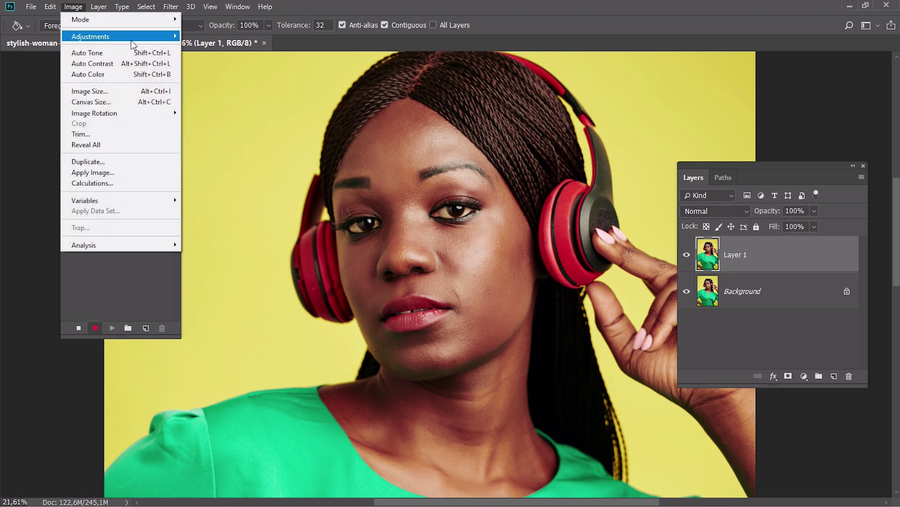
pyautogui.moveTo(131, 40)
pyautogui.click(287, 226)
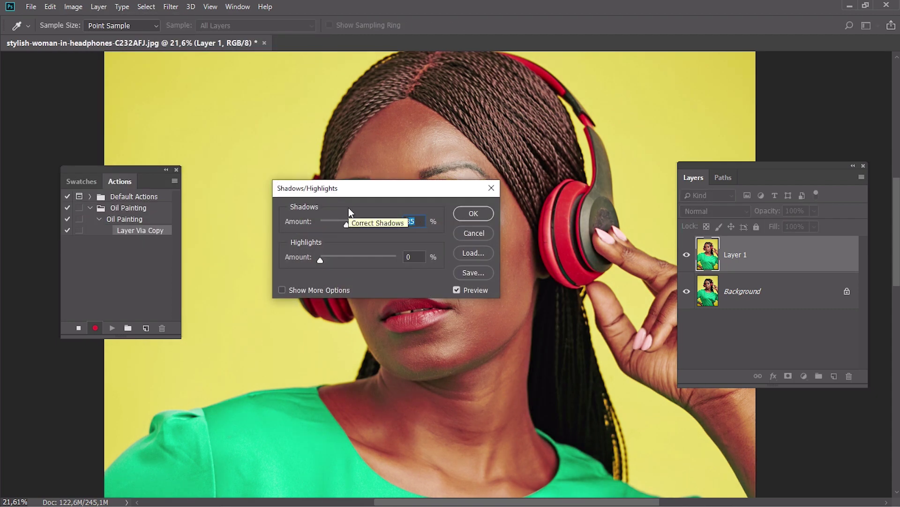
pyautogui.write('10')
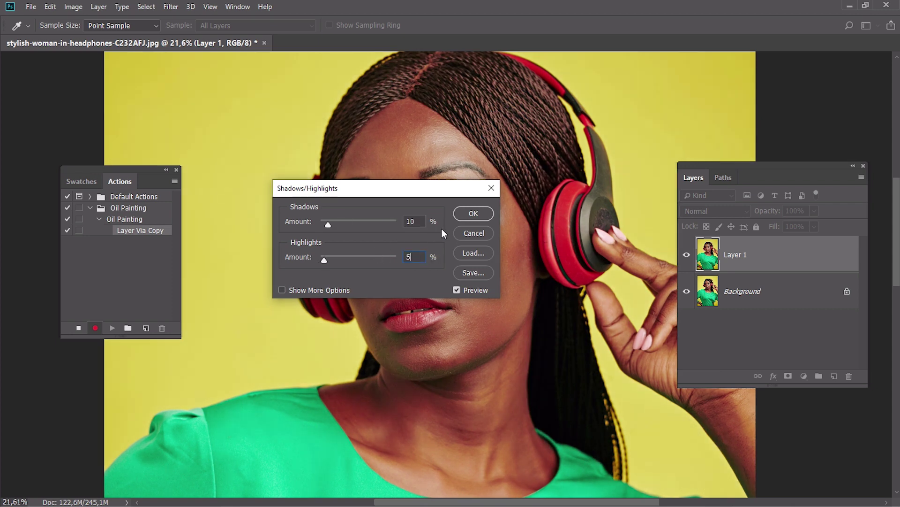
pyautogui.click(472, 217)
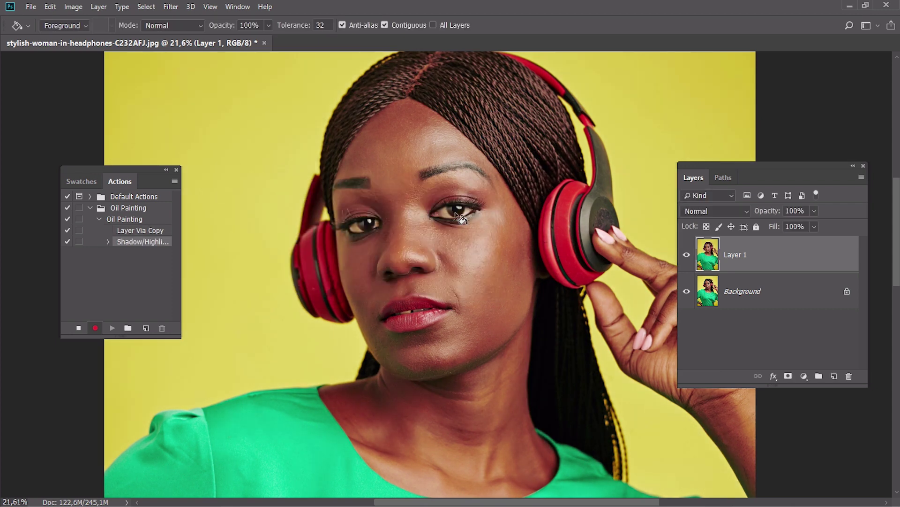
# Apply a Surface Blur to Layer 1 with a radius of 5 pixels and a threshold of 15 levels.
pyautogui.click(171, 7)
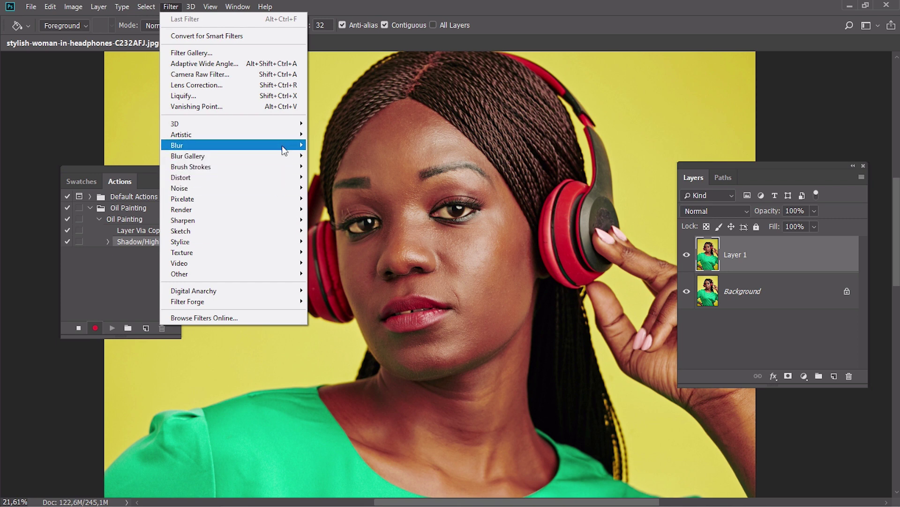
pyautogui.moveTo(287, 146)
pyautogui.click(338, 253)
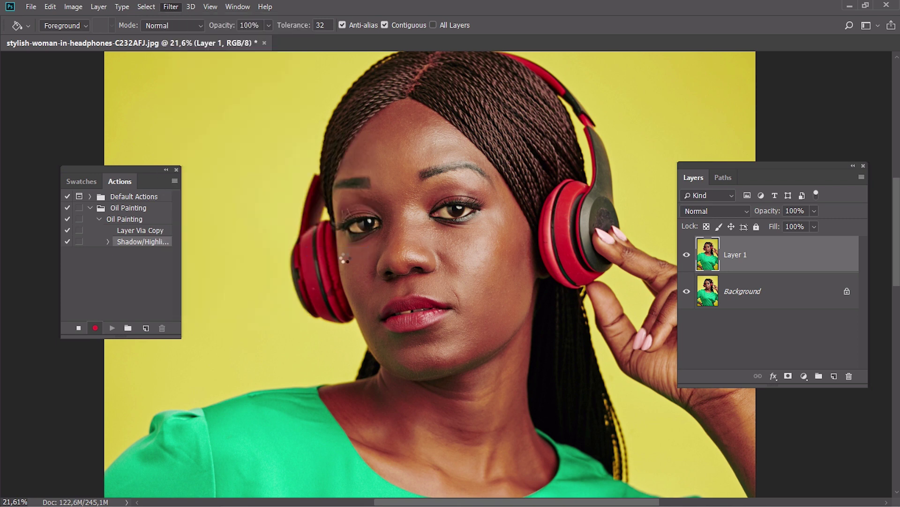
pyautogui.moveTo(430, 85); pyautogui.dragTo(383, 170)
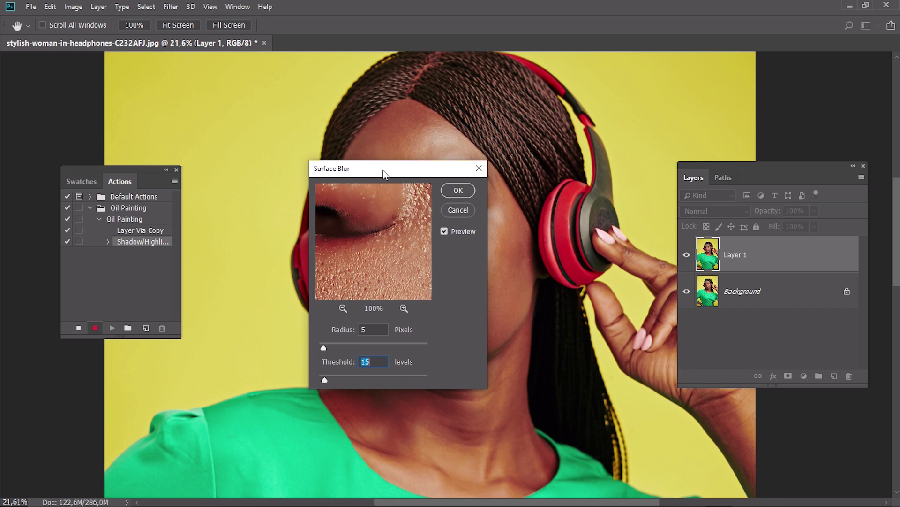
pyautogui.click(459, 191)
# Sharpen Layer 1 with the Unsharp Mask filter at an amount of 250%.
pyautogui.click(169, 6)
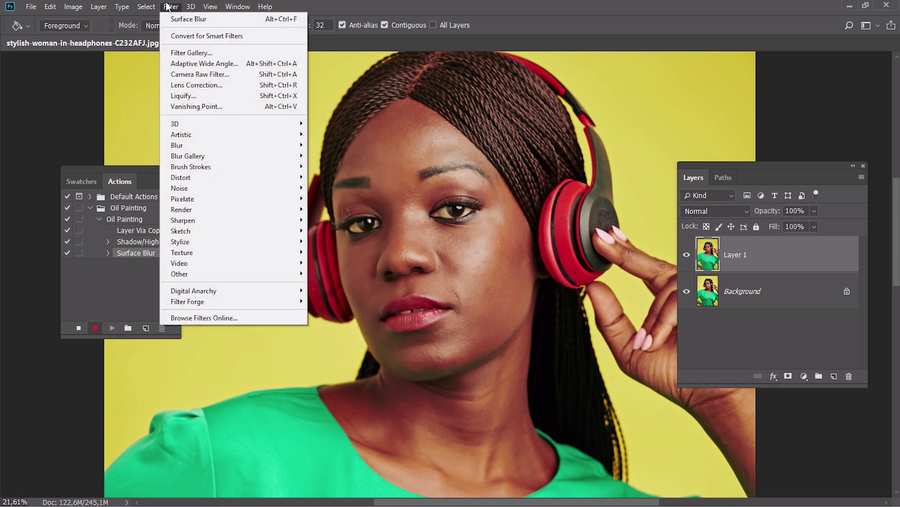
pyautogui.moveTo(271, 219)
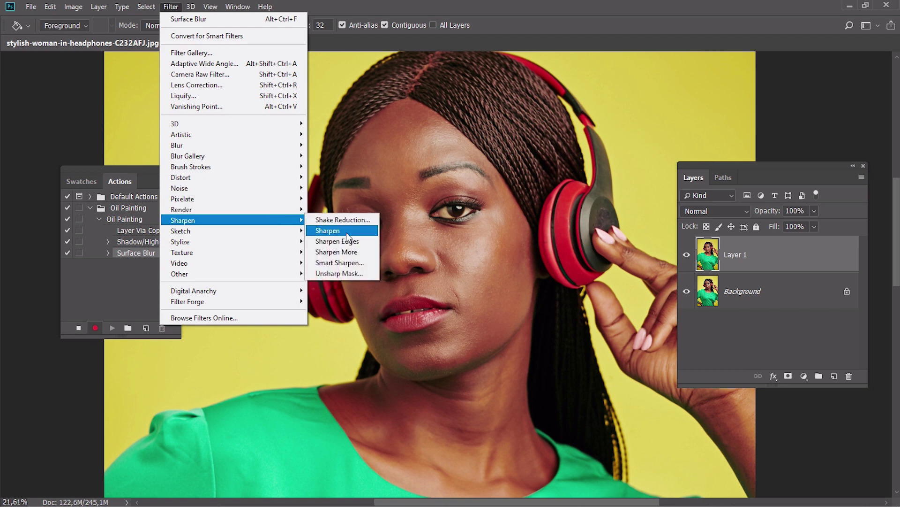
pyautogui.click(340, 273)
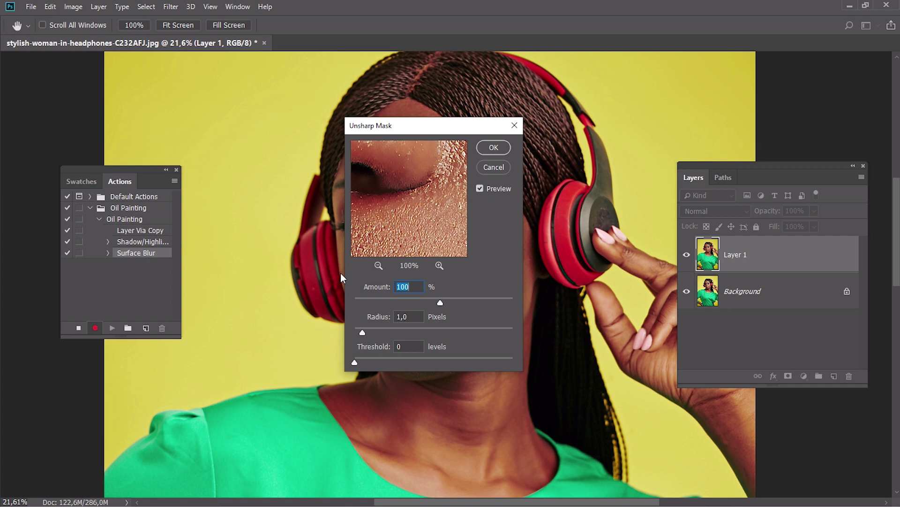
pyautogui.write('250')
pyautogui.click(490, 147)
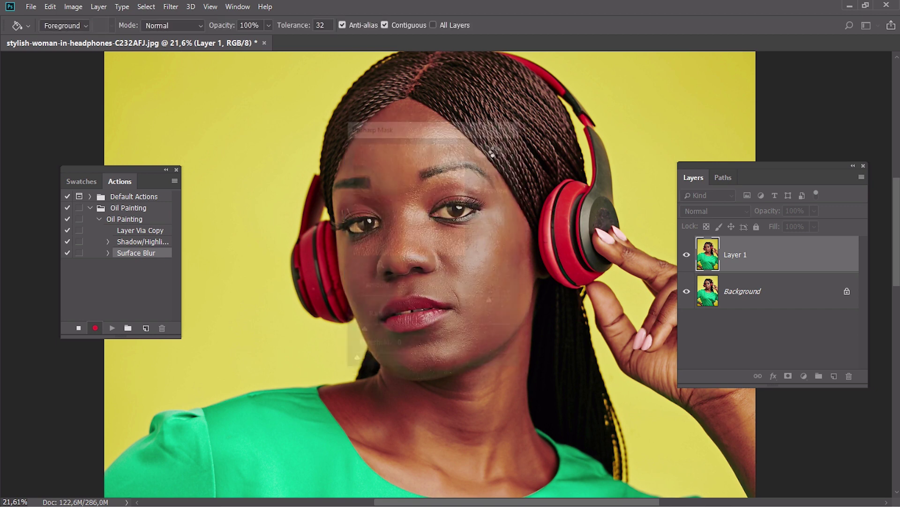
# Apply Reduce Noise to Layer 1 with Strength 10, Preserve Details 25%, and Reduce Color Noise and Sharpen Details at 0%.
pyautogui.click(171, 6)
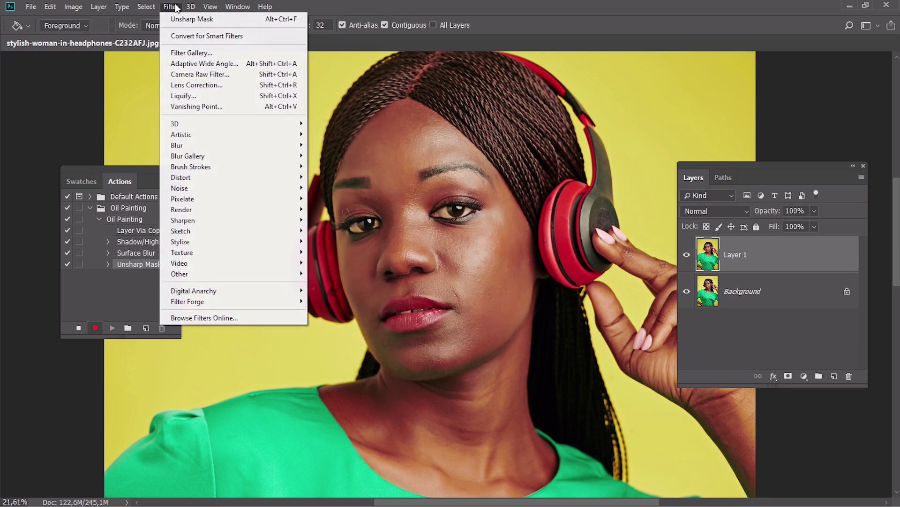
pyautogui.moveTo(231, 190)
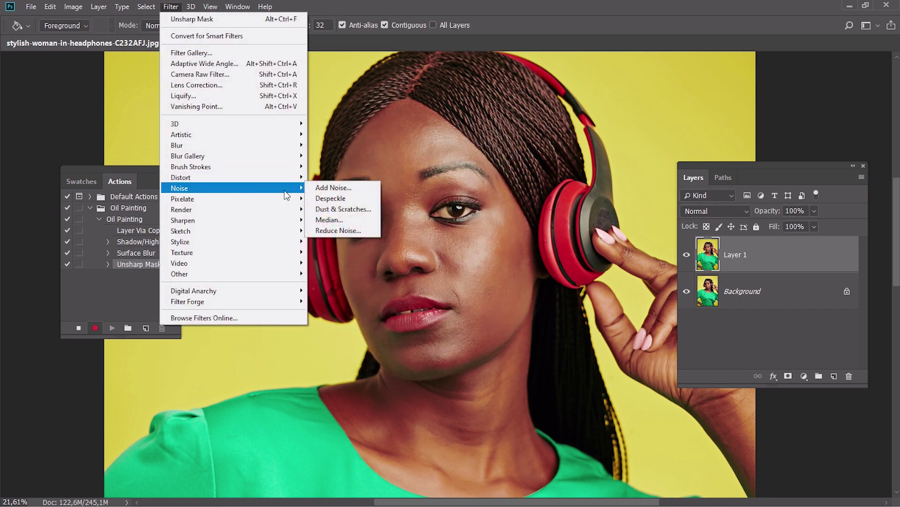
pyautogui.click(341, 229)
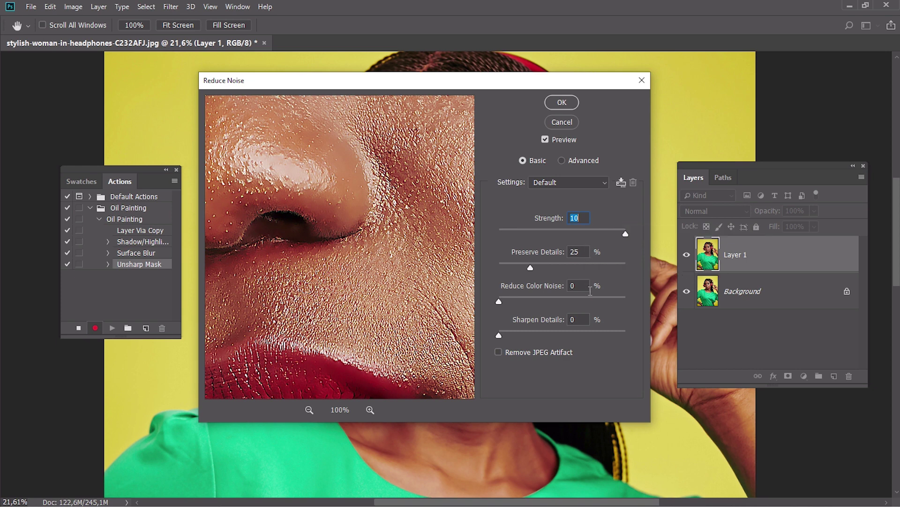
pyautogui.click(562, 102)
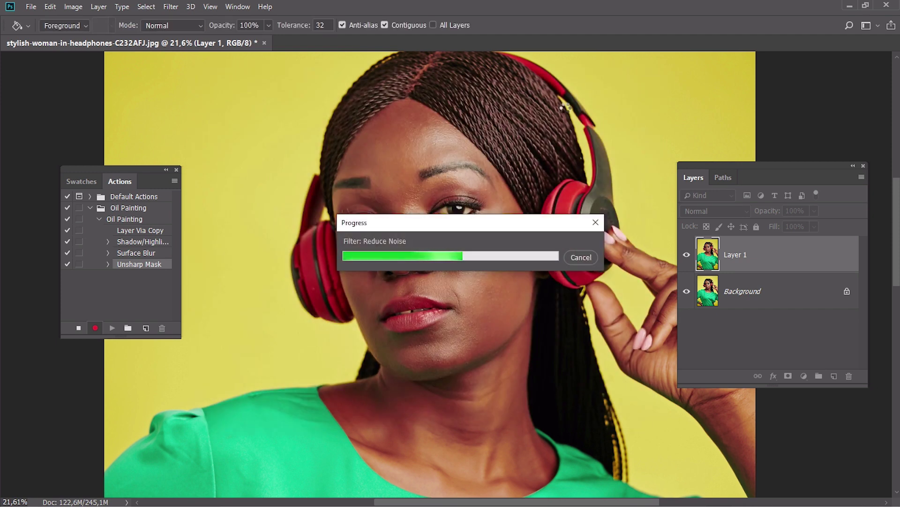
# Apply the Diffuse filter to Layer 1 in Anisotropic mode.
pyautogui.click(171, 6)
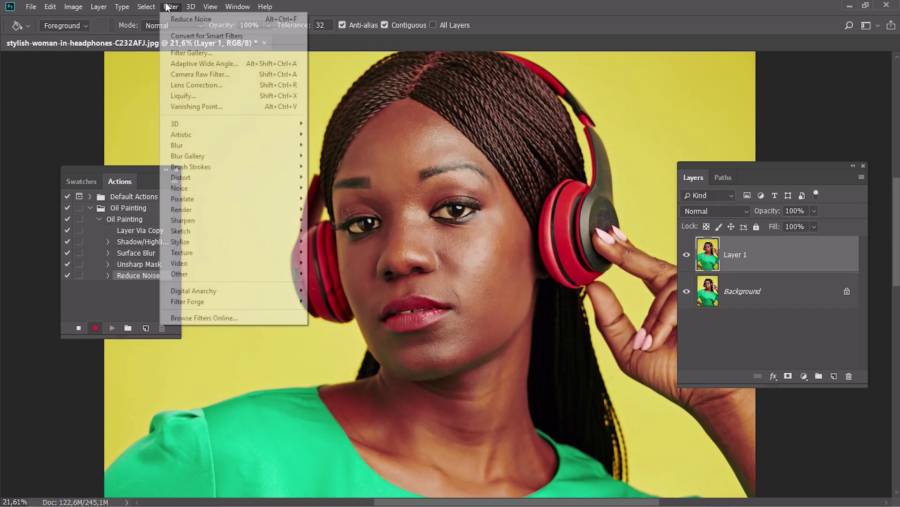
pyautogui.moveTo(229, 241)
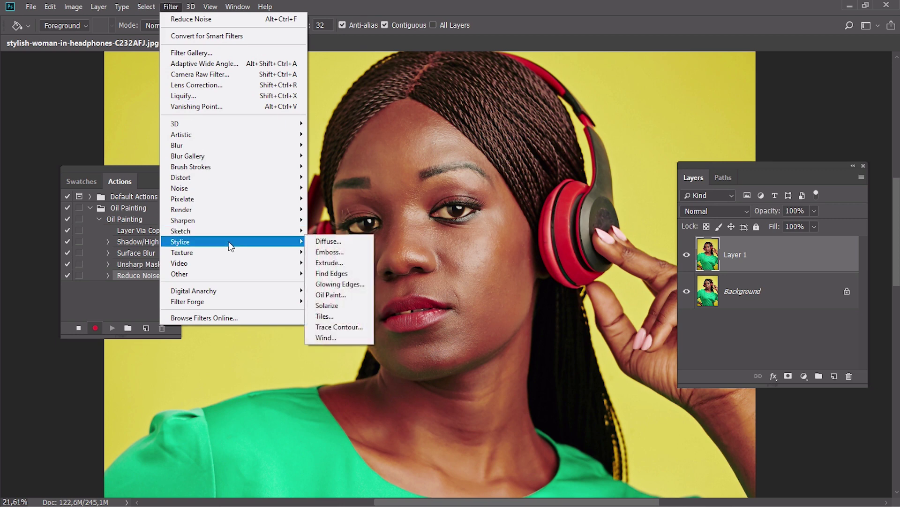
pyautogui.click(329, 242)
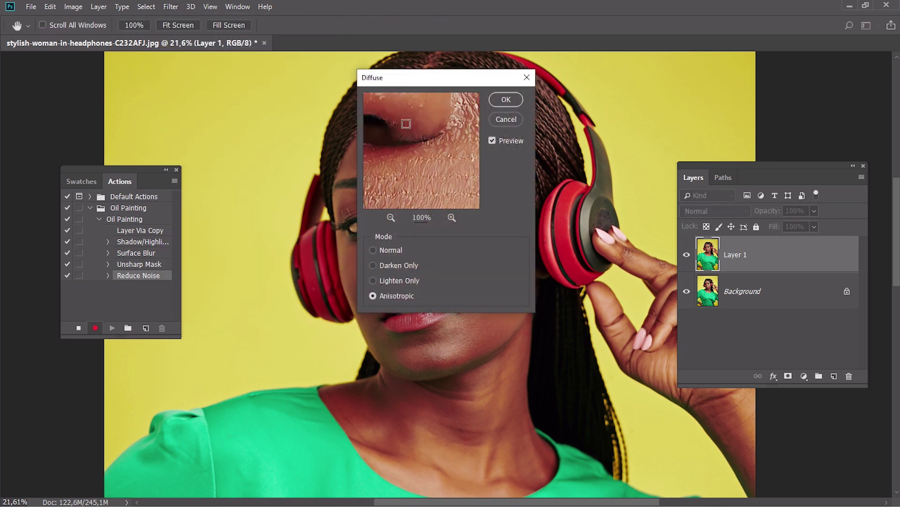
pyautogui.moveTo(426, 74); pyautogui.dragTo(402, 139)
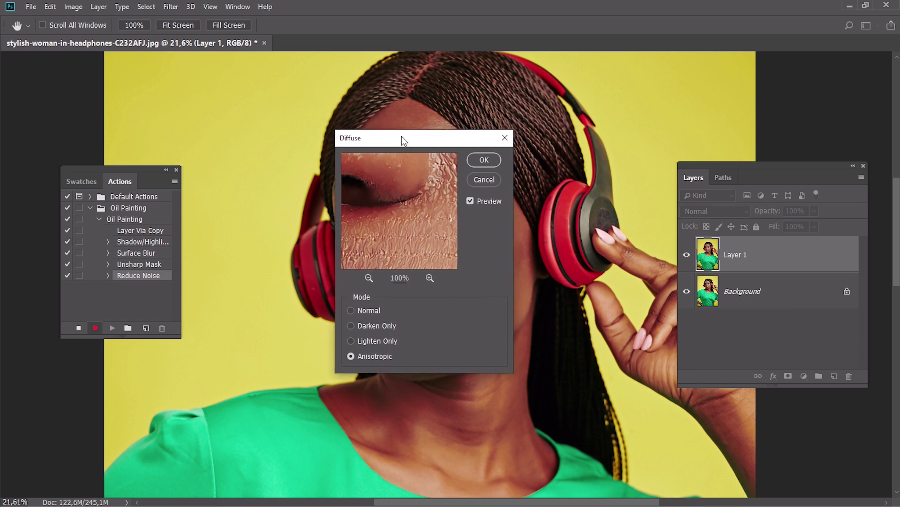
pyautogui.click(485, 160)
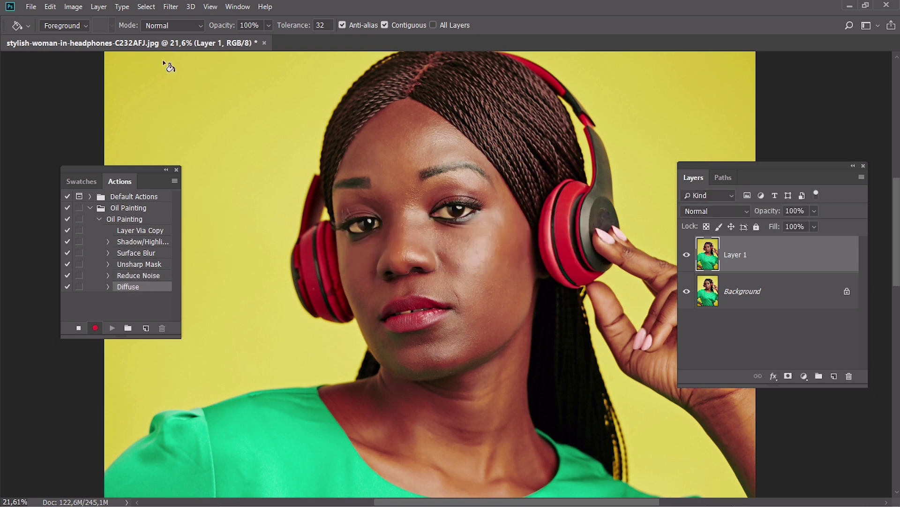
# Apply the Oil Paint filter to Layer 1 with Stylization 2.5, Scale 0.8, Bristle Detail 10.0 and Lighting off.
pyautogui.click(171, 7)
pyautogui.moveTo(225, 243)
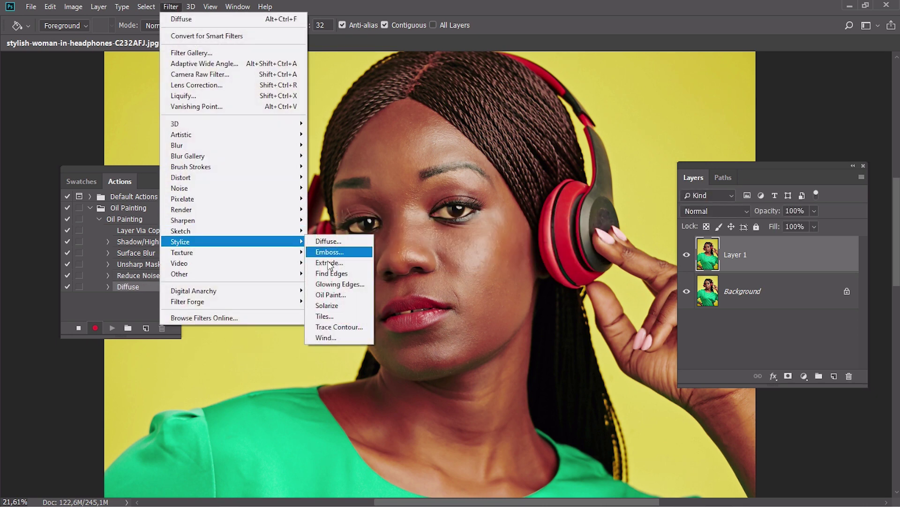
pyautogui.click(334, 295)
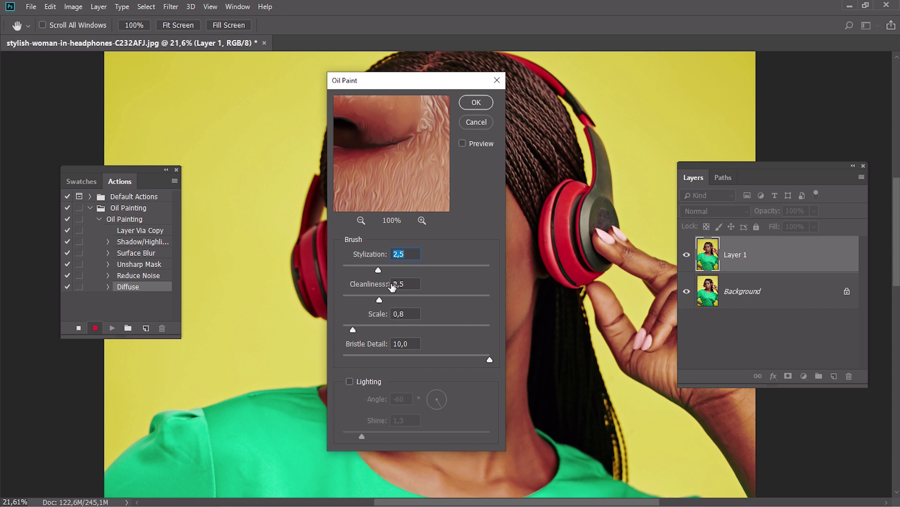
pyautogui.click(476, 103)
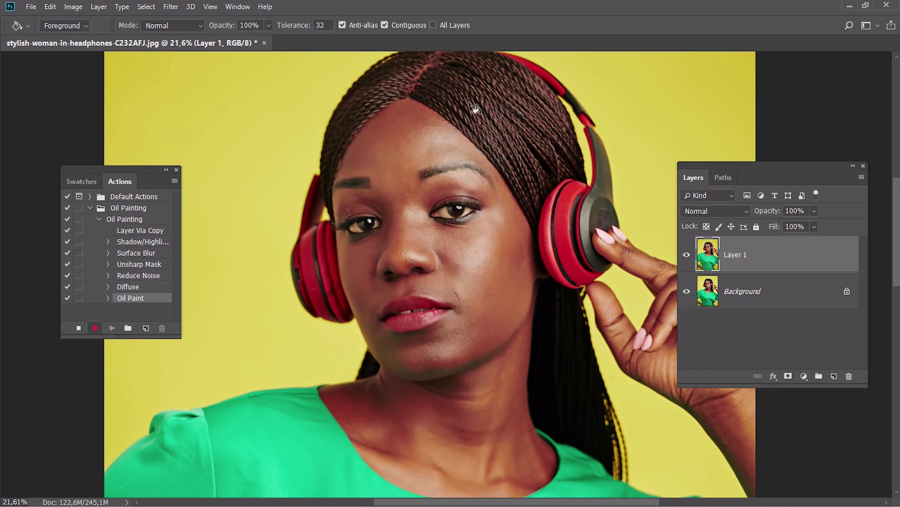
# Sharpen Layer 1 with Unsharp Mask at an amount of 100%, radius 1.0 pixel and threshold 0.
pyautogui.click(178, 9)
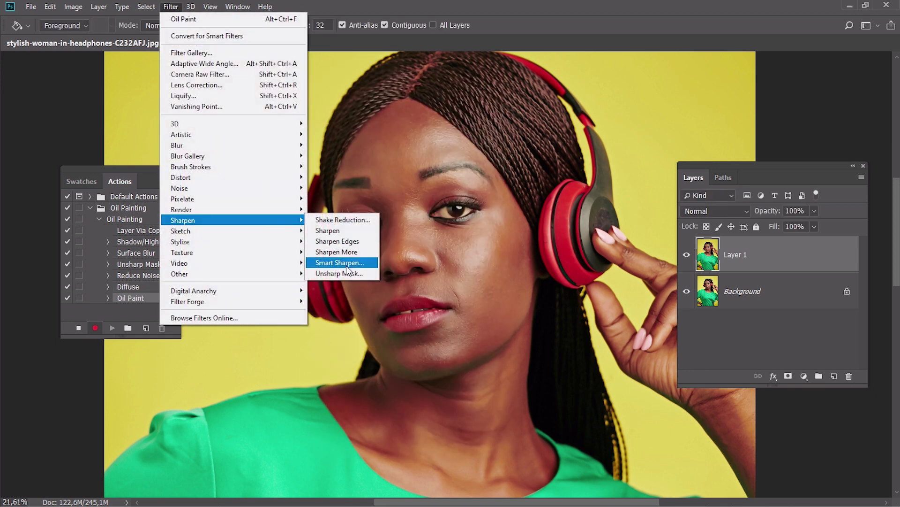
pyautogui.click(343, 274)
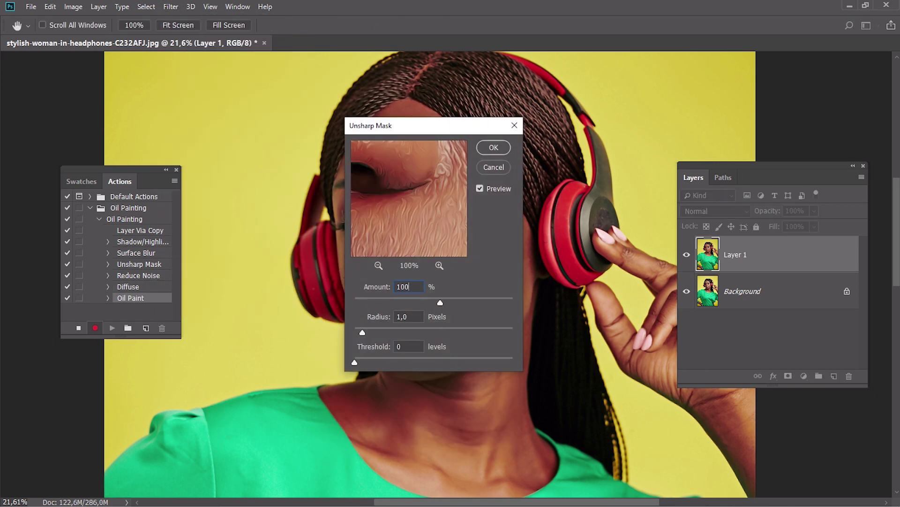
pyautogui.click(492, 148)
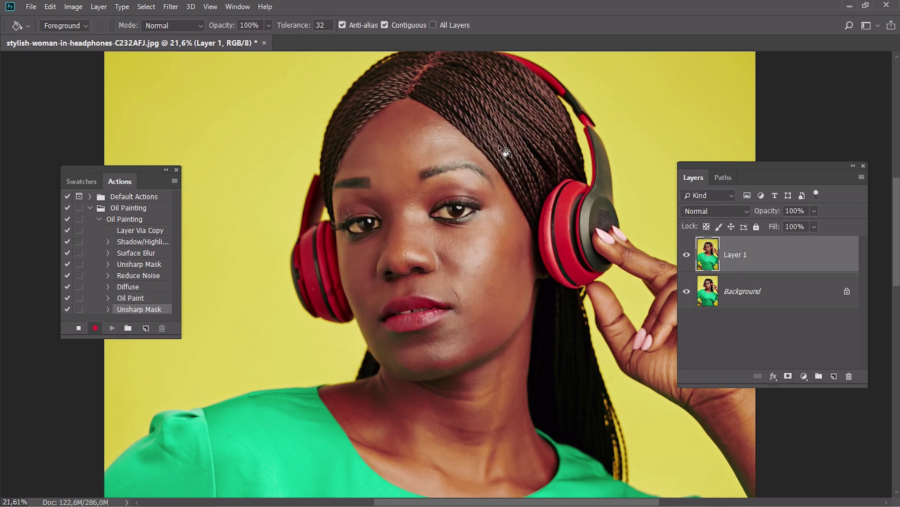
# Rename Layer 1 as Oil Painting and deselect all layers.
pyautogui.doubleClick(735, 256)
pyautogui.write('Oil Painting')
pyautogui.click(733, 325)
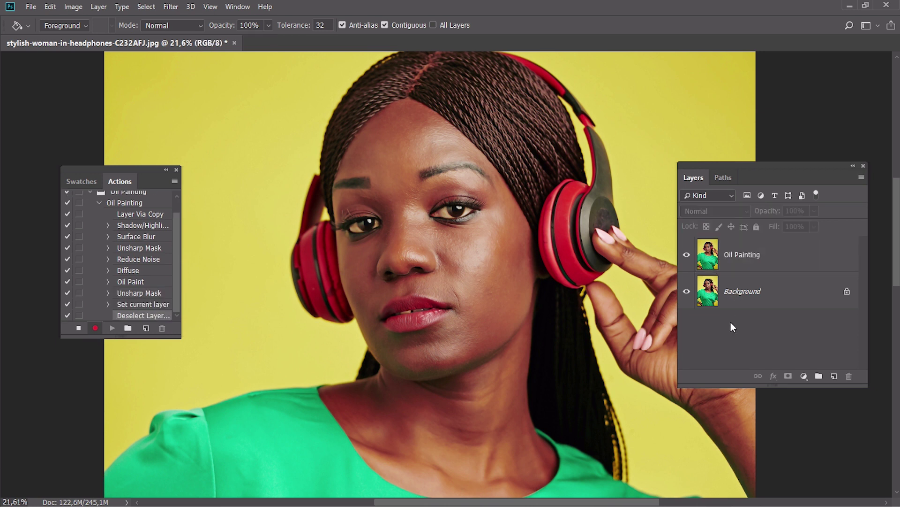
# Create a new empty layer named Canvas above the Oil Painting layer.
pyautogui.click(834, 376)
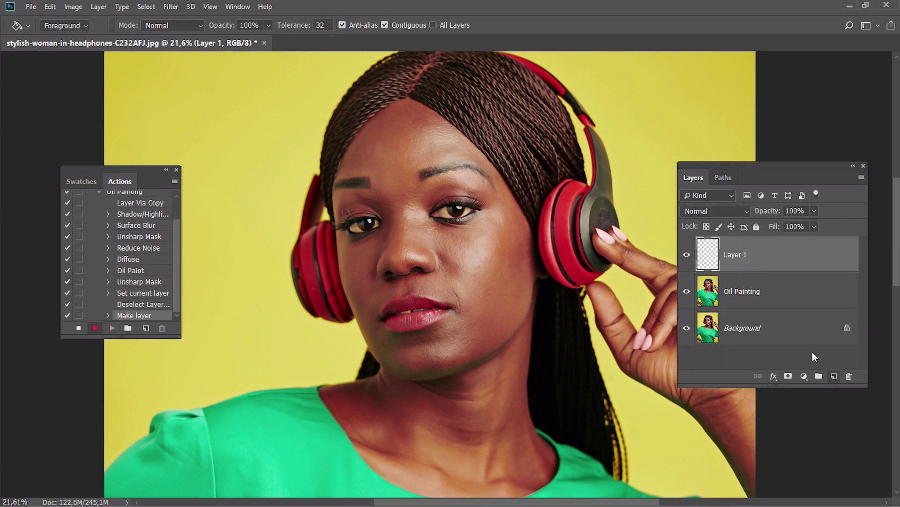
pyautogui.doubleClick(736, 255)
pyautogui.write('Canvas')
pyautogui.press('Return')
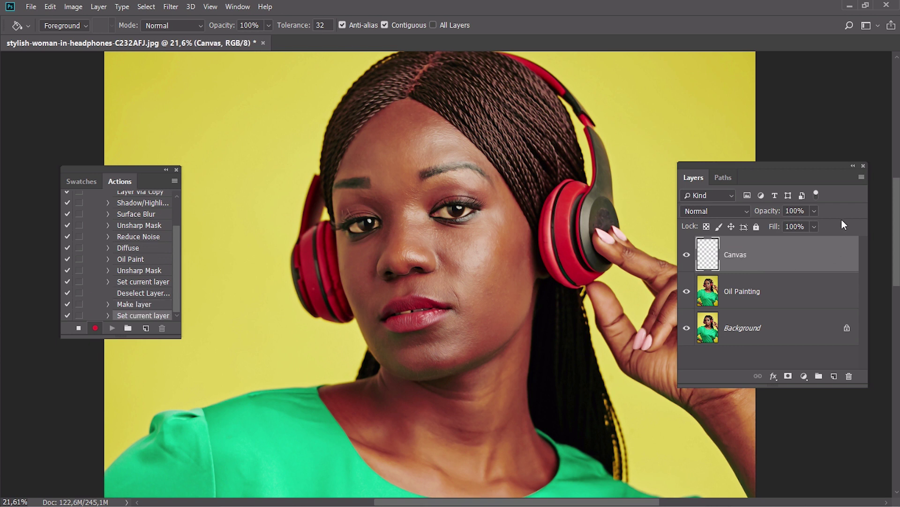
# Reset the foreground and background colors to default and fill the Canvas layer with 50% Gray at 100% opacity.
pyautogui.press('d')
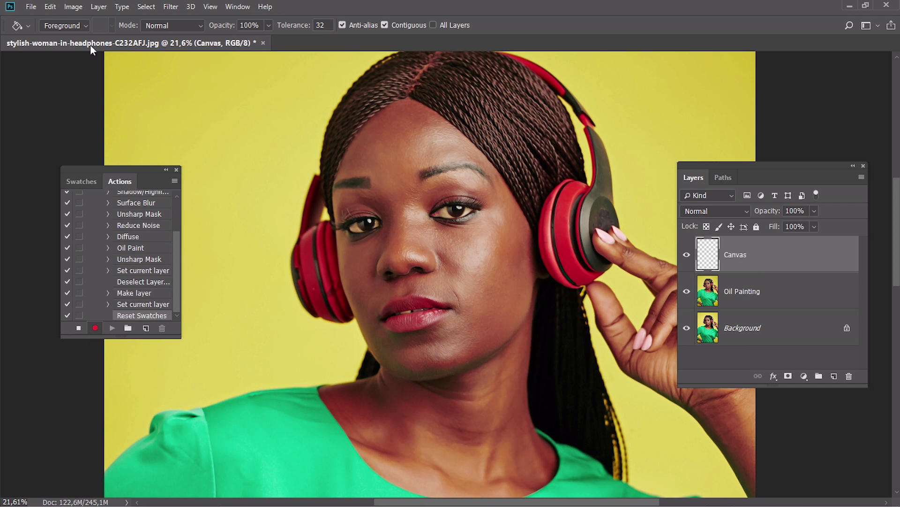
pyautogui.click(48, 6)
pyautogui.click(161, 183)
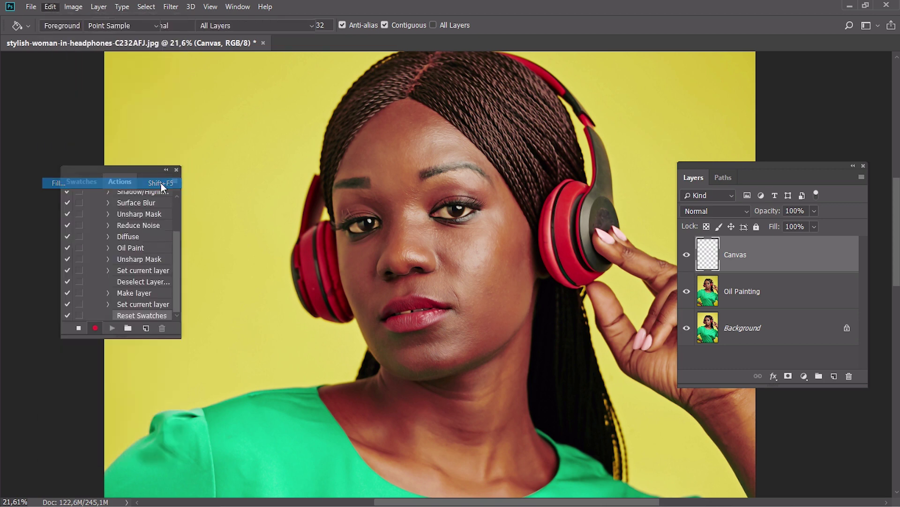
pyautogui.click(338, 194)
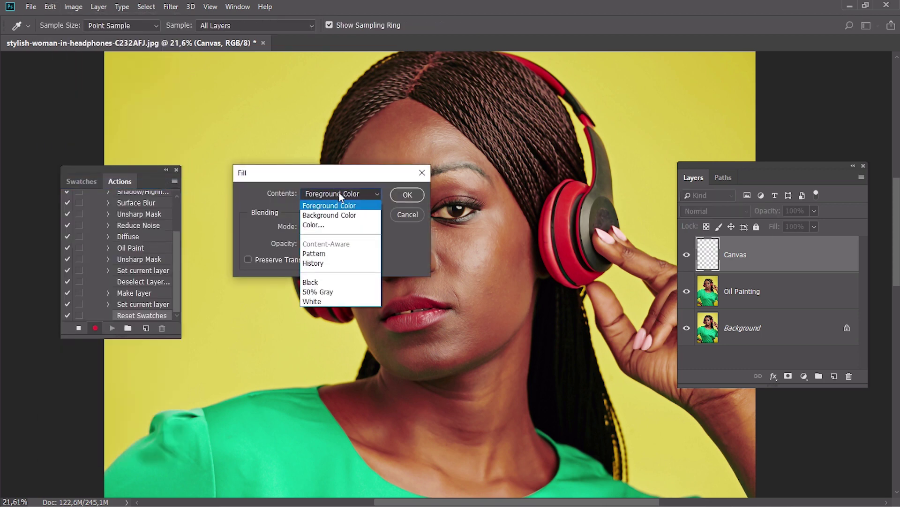
pyautogui.click(351, 293)
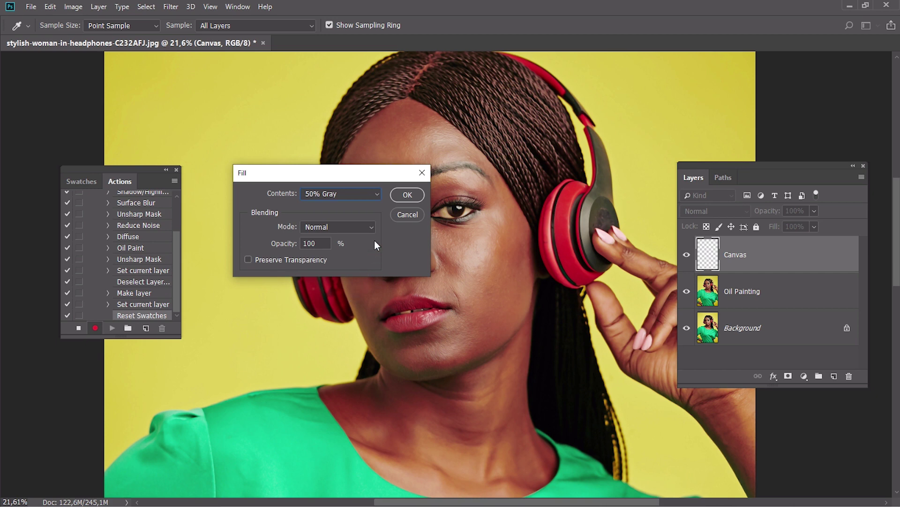
pyautogui.click(406, 195)
# Apply the Texturizer filter to the Canvas layer with Canvas texture, 200% scaling, relief 4 and light from the top.
pyautogui.click(171, 5)
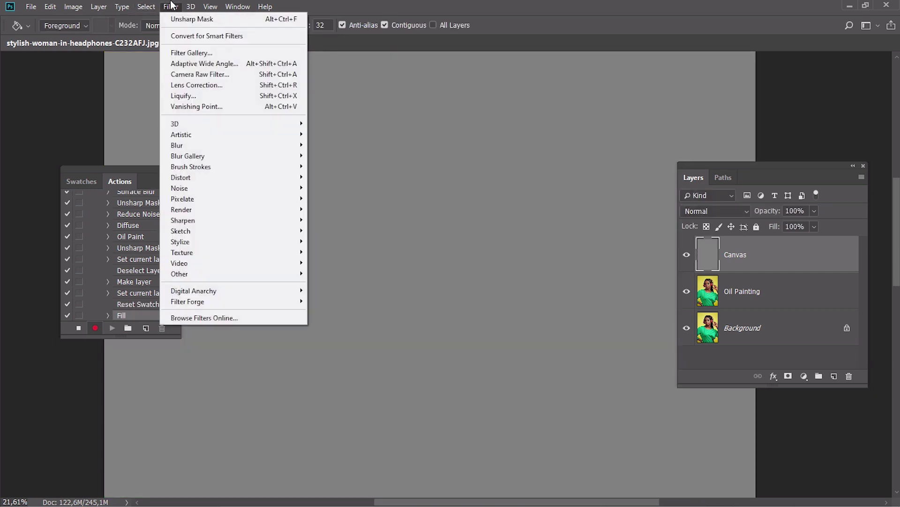
pyautogui.click(197, 54)
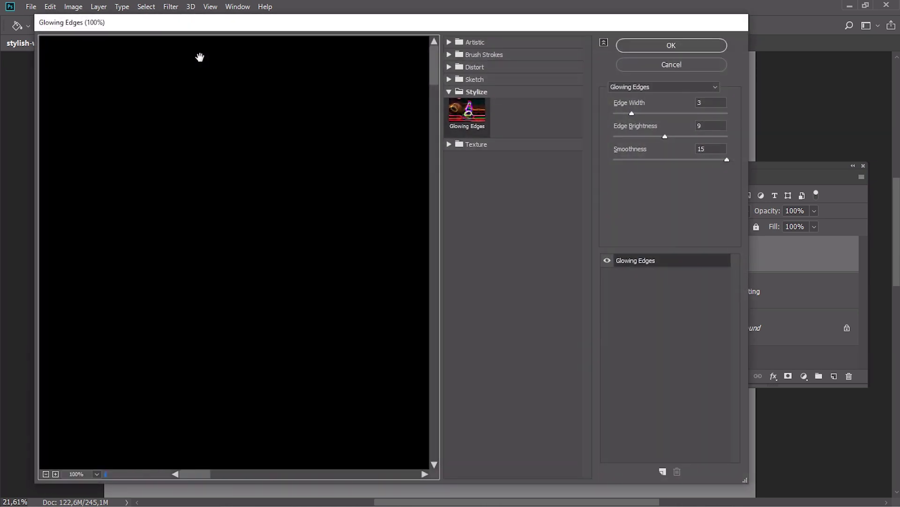
pyautogui.click(448, 144)
pyautogui.click(564, 213)
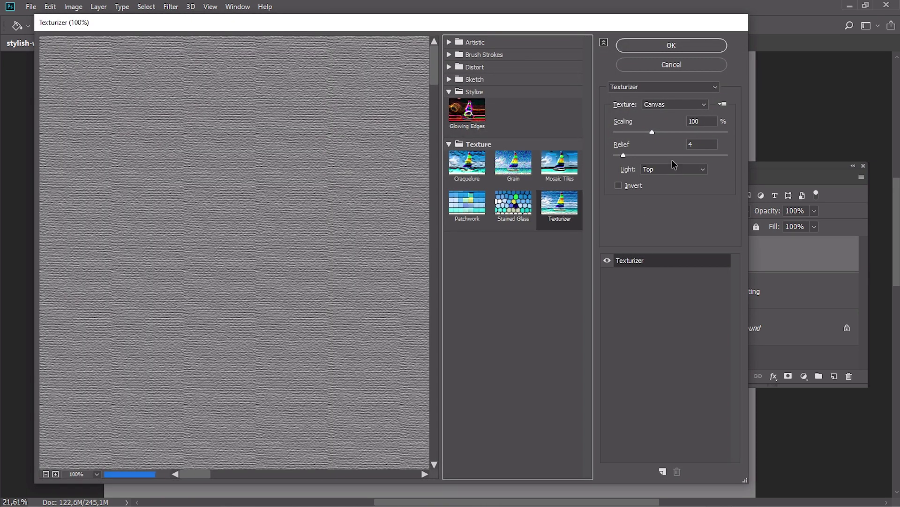
pyautogui.click(685, 121)
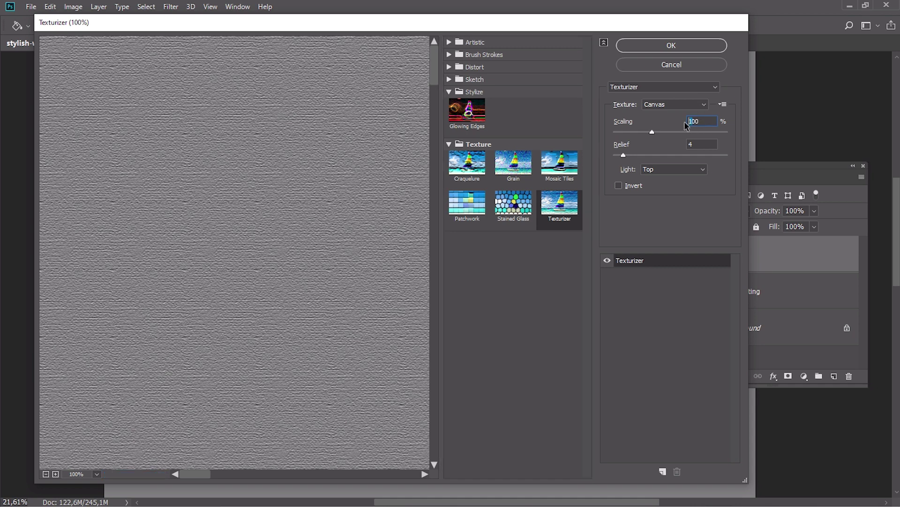
pyautogui.write('200')
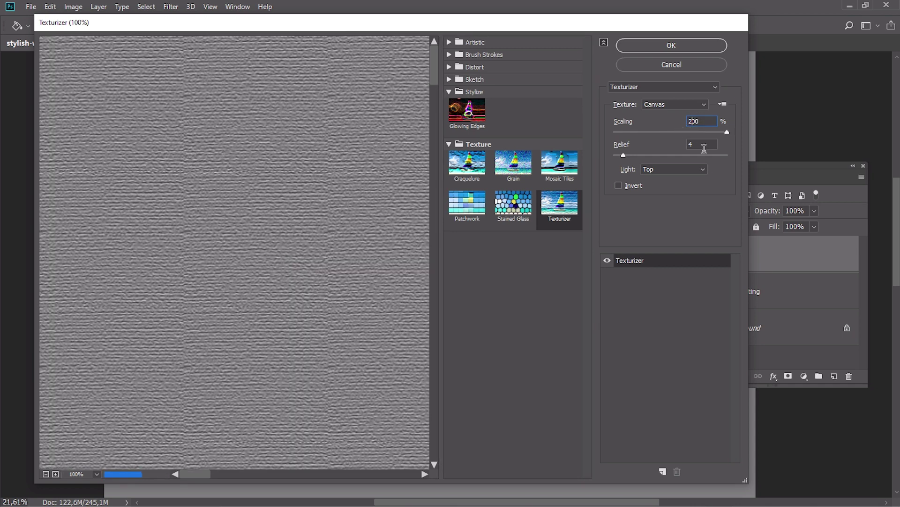
pyautogui.click(685, 145)
pyautogui.click(696, 43)
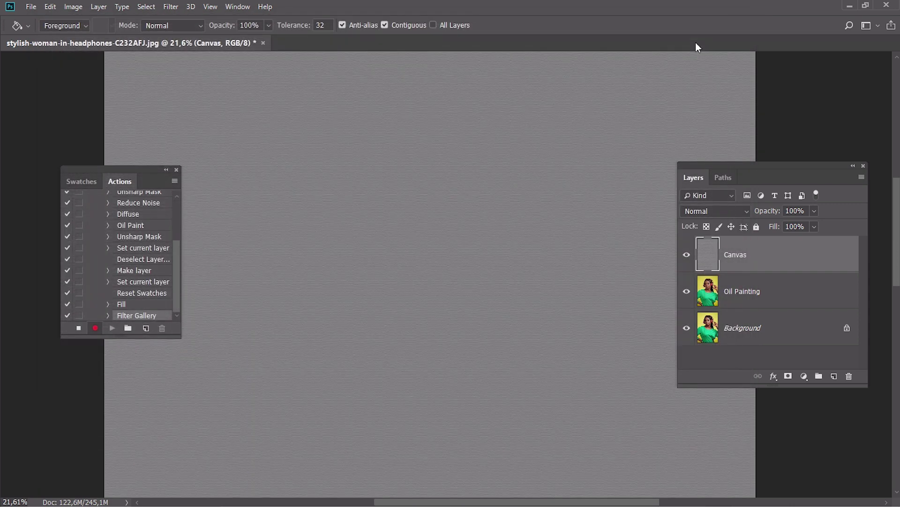
# Set the Canvas layer's blend mode to Soft Light and hide the layer.
pyautogui.click(709, 211)
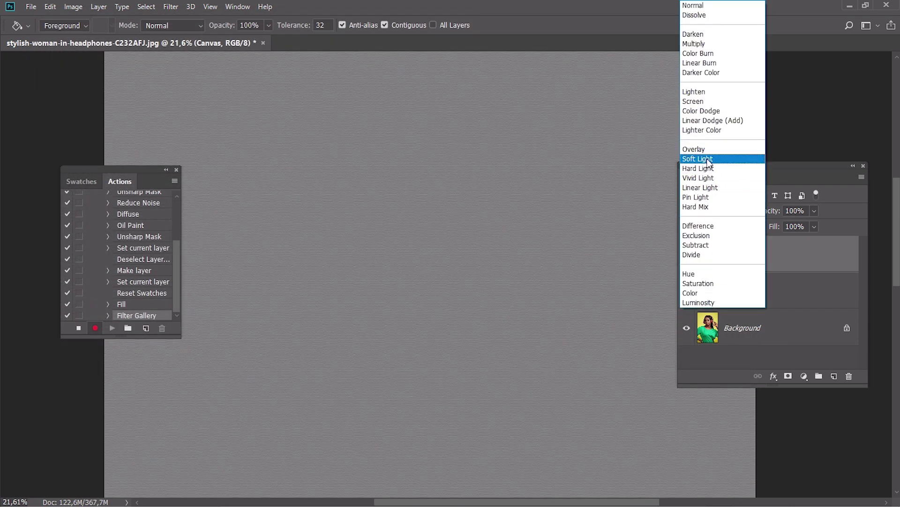
pyautogui.click(709, 159)
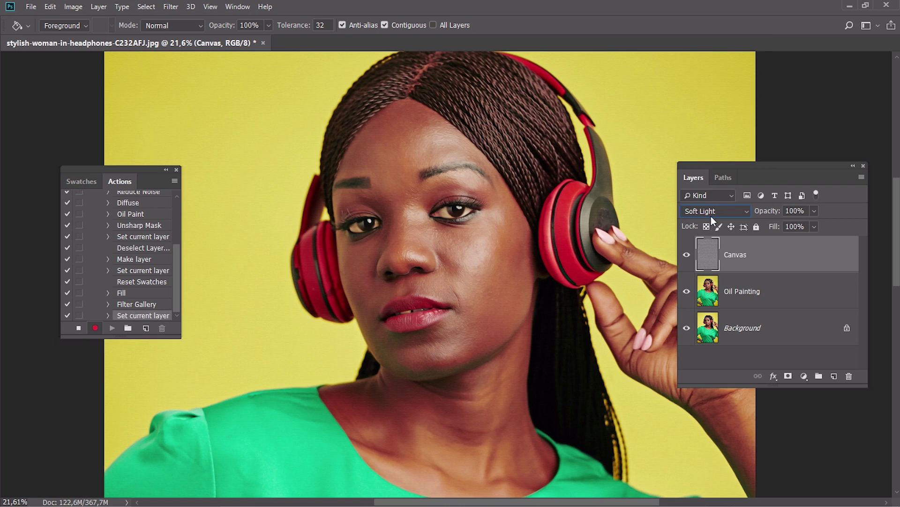
pyautogui.click(686, 255)
# Create a new layer named Emboss above Canvas and stamp all visible layers into it.
pyautogui.click(834, 376)
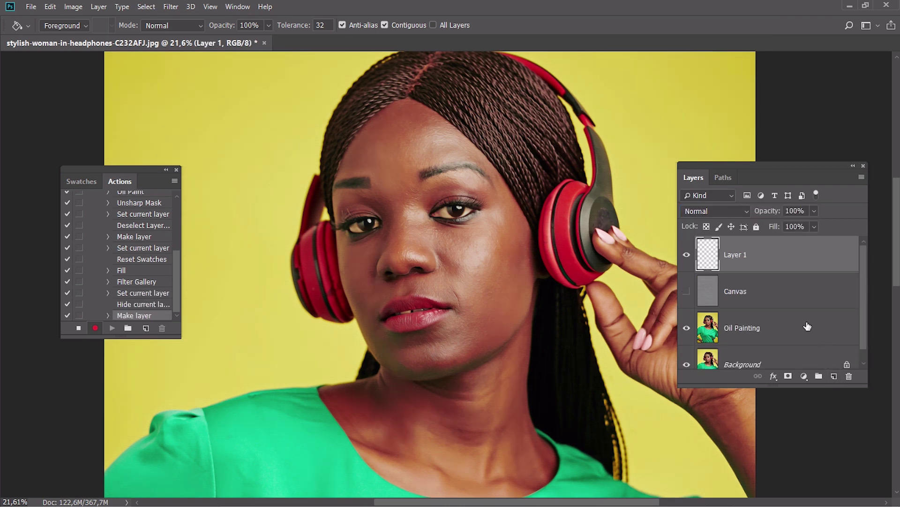
pyautogui.doubleClick(740, 256)
pyautogui.write('Emboss')
pyautogui.press('Return')
pyautogui.hotkey('ctrl', 'shift', 'alt', 'e')
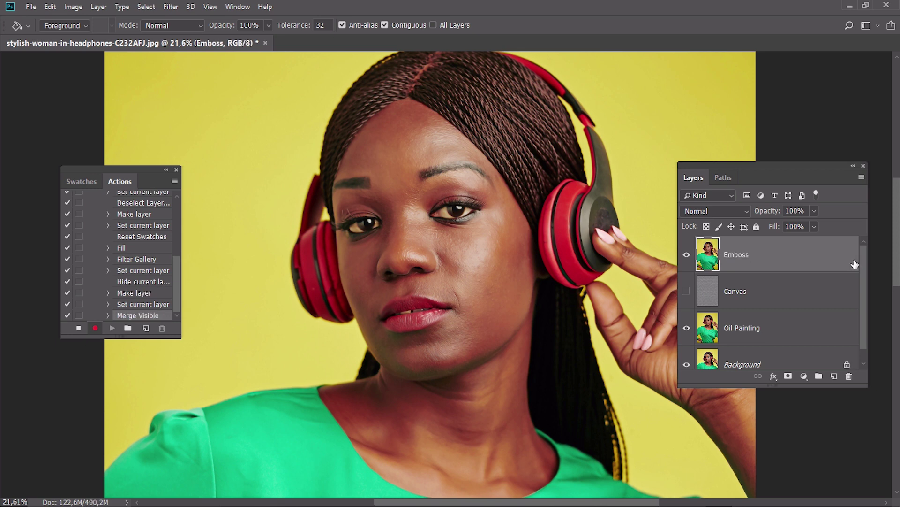
# Desaturate the Emboss layer and apply the Emboss filter with angle 135°, height 3 pixels and amount 500%.
pyautogui.hotkey('ctrl', 'shift', 'u')
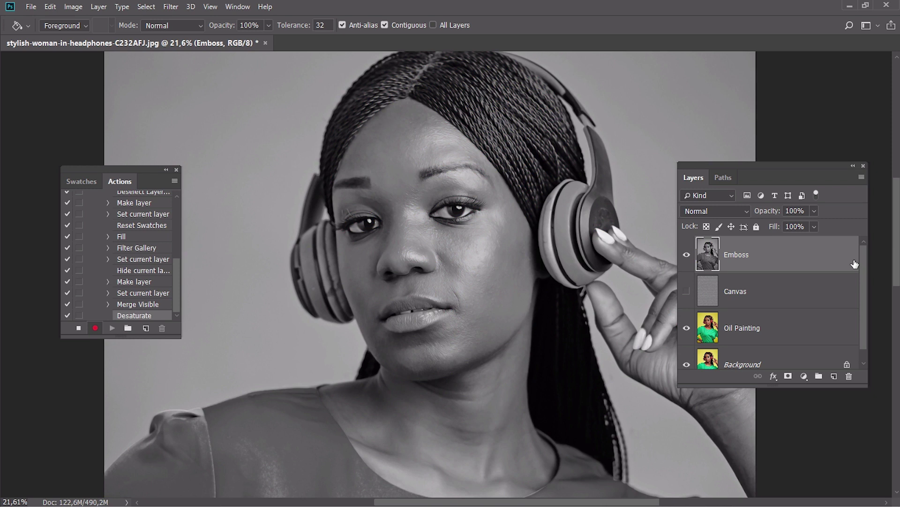
pyautogui.click(171, 6)
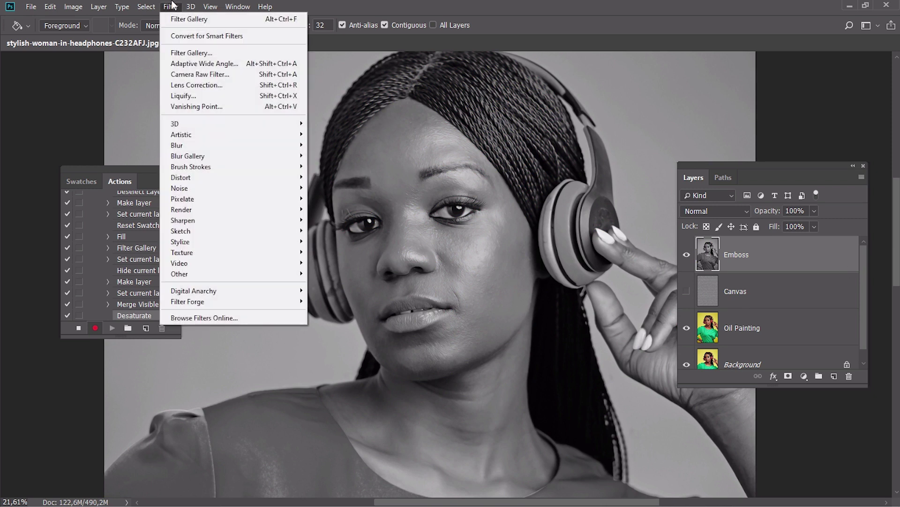
pyautogui.moveTo(276, 243)
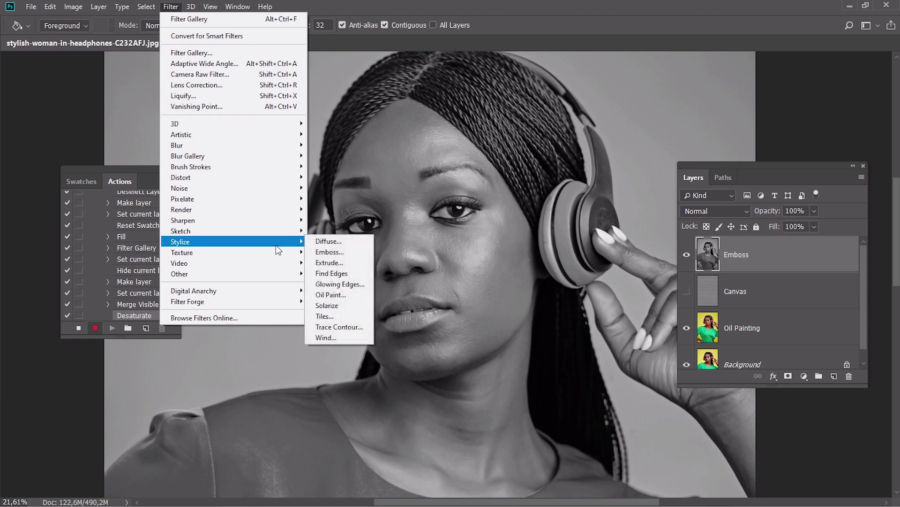
pyautogui.click(354, 253)
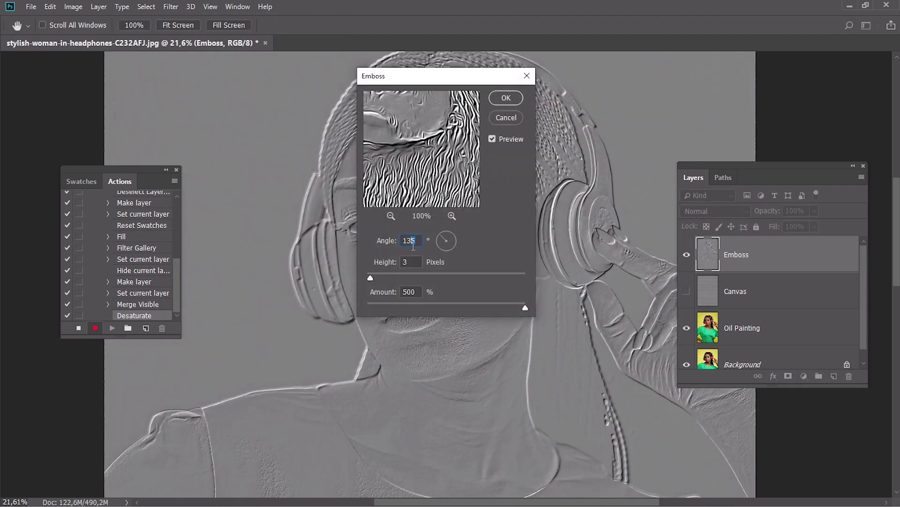
pyautogui.press('Tab')
pyautogui.click(421, 296)
pyautogui.doubleClick(421, 297)
pyautogui.click(504, 99)
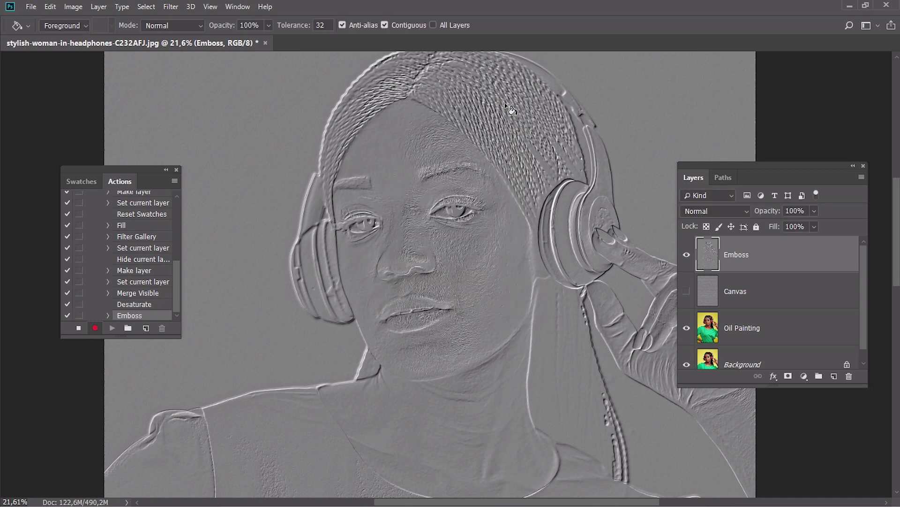
# Set the Emboss layer's blend mode to Soft Light and its opacity to 30%.
pyautogui.click(699, 212)
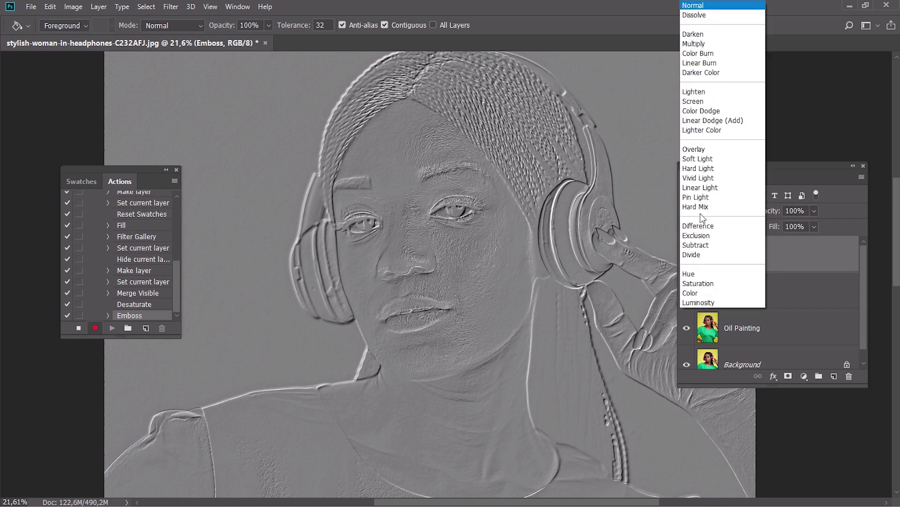
pyautogui.click(697, 159)
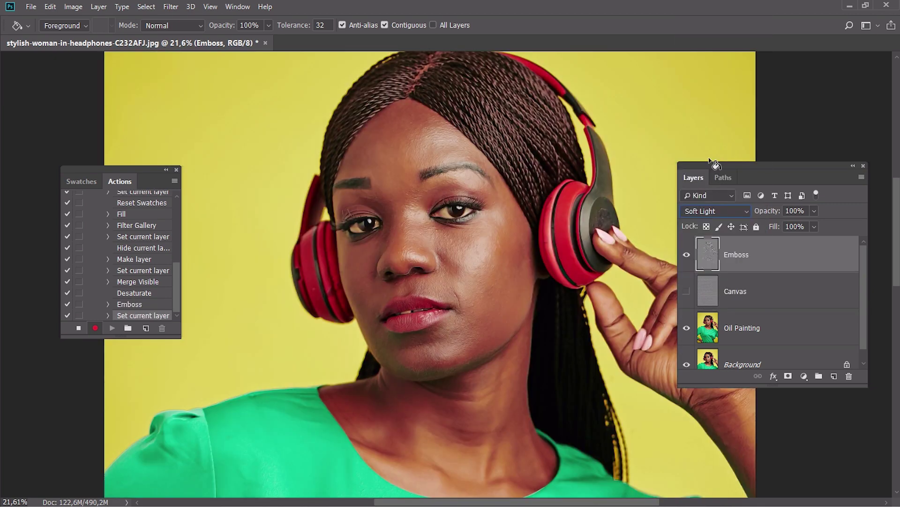
pyautogui.click(808, 212)
pyautogui.write('30')
pyautogui.press('Return')
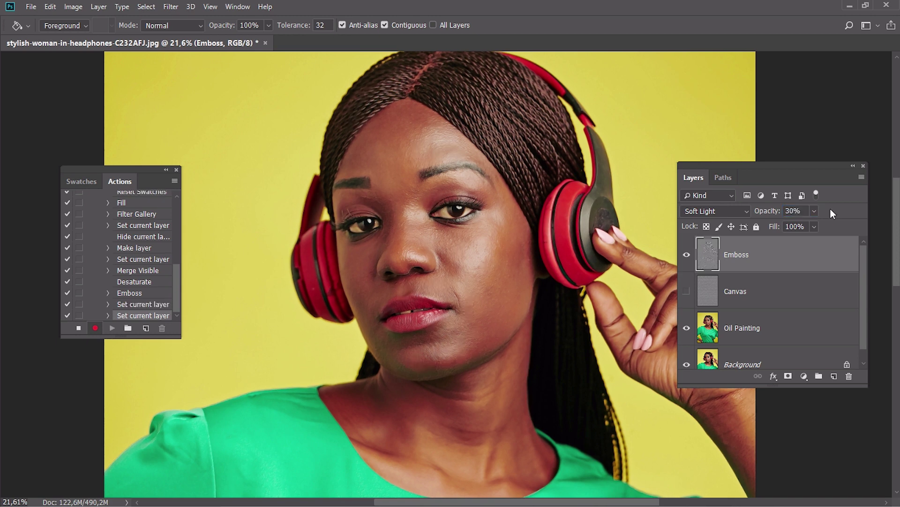
# Add a Curves adjustment layer named Color Look above the Emboss layer and adjust its curve.
pyautogui.click(99, 6)
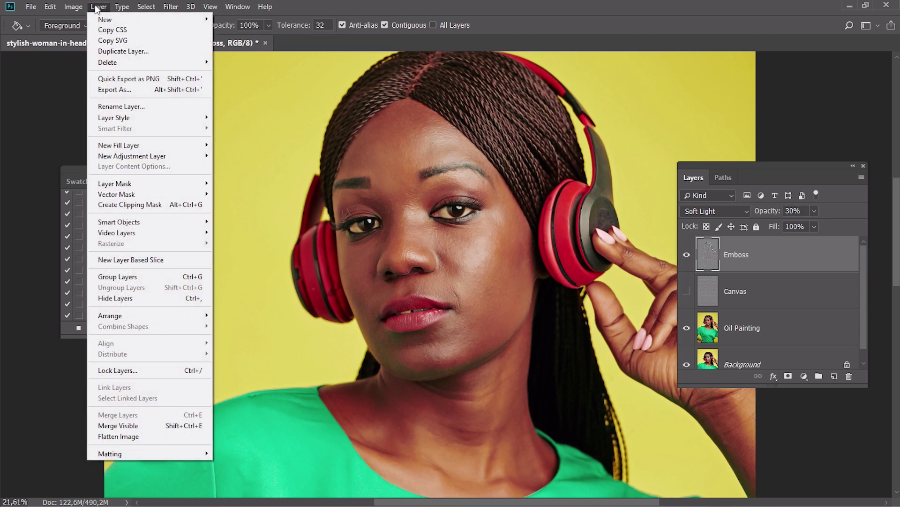
pyautogui.moveTo(192, 160)
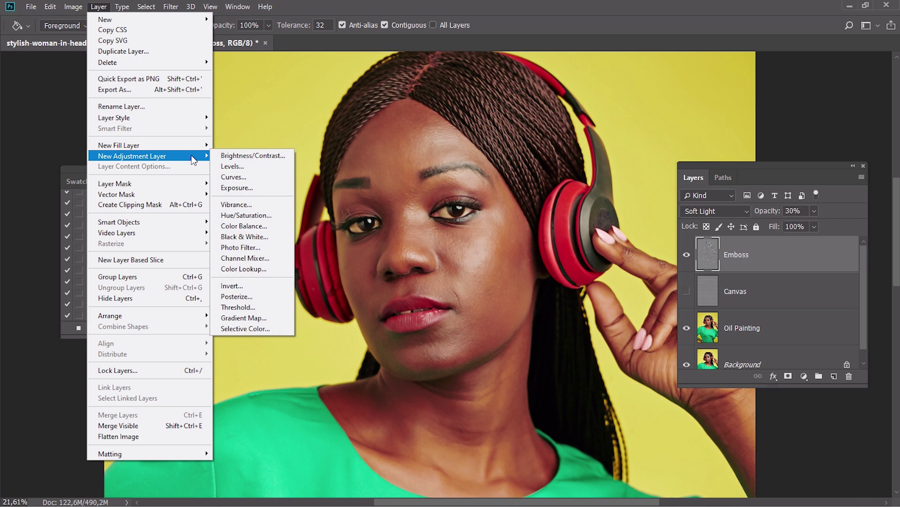
pyautogui.click(235, 177)
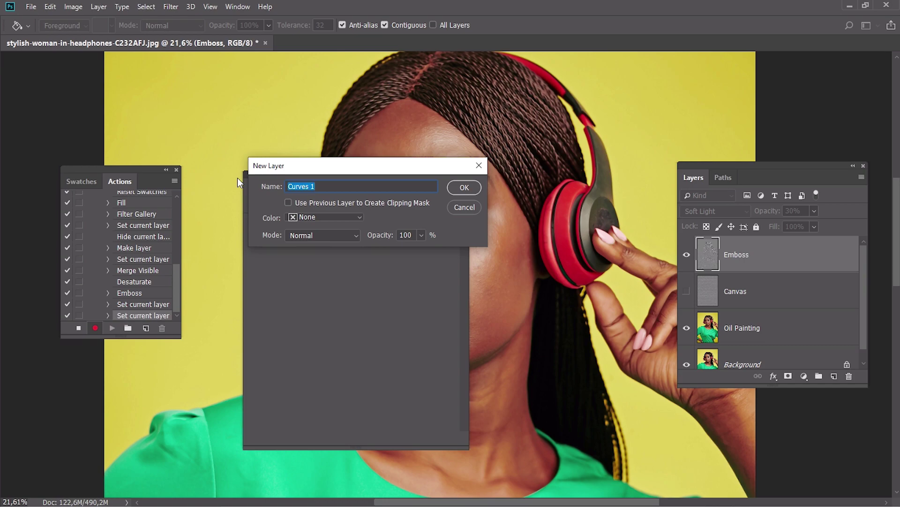
pyautogui.write('Color Look')
pyautogui.press('Return')
pyautogui.moveTo(368, 183); pyautogui.dragTo(382, 172)
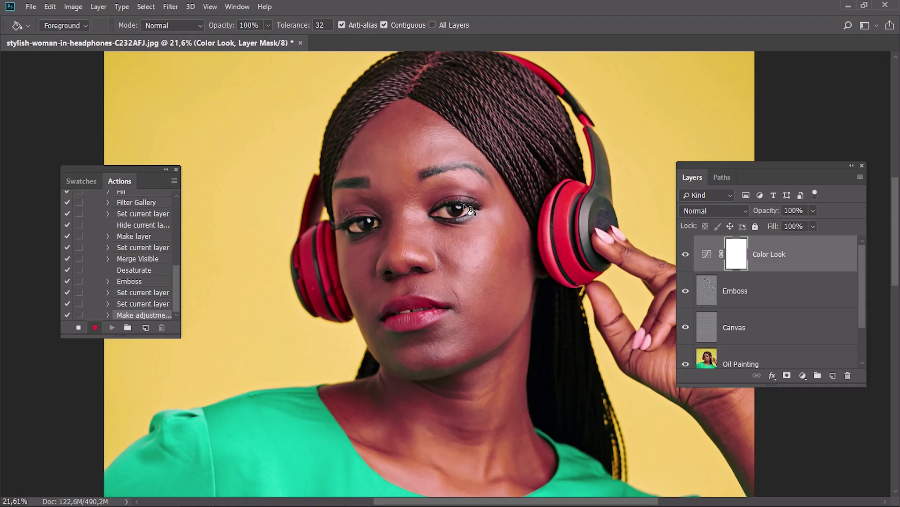
# Reset the foreground and background colors to default and add a Gradient Map adjustment layer named Overall Contrast.
pyautogui.press('d')
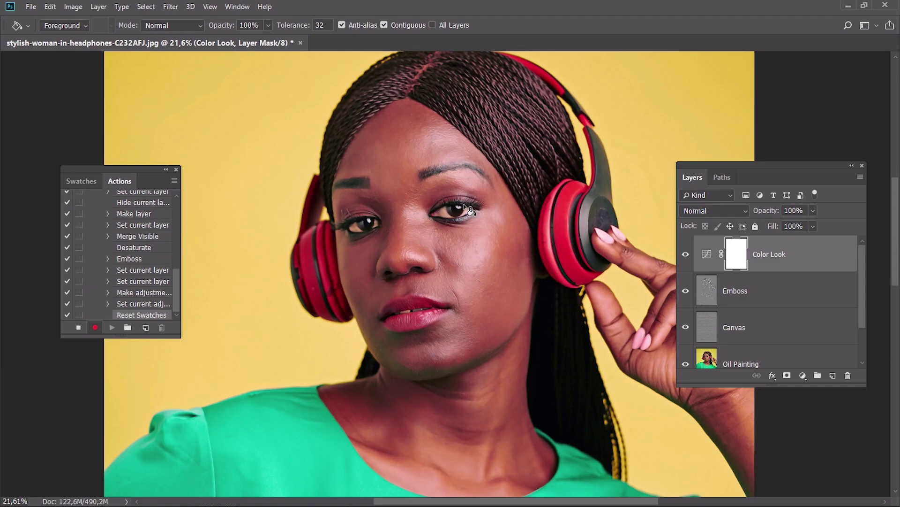
pyautogui.click(100, 7)
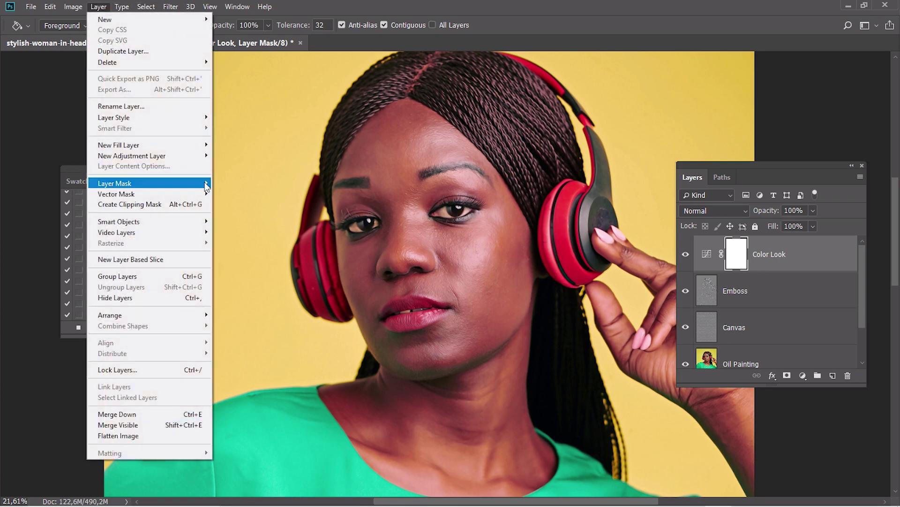
pyautogui.moveTo(200, 163)
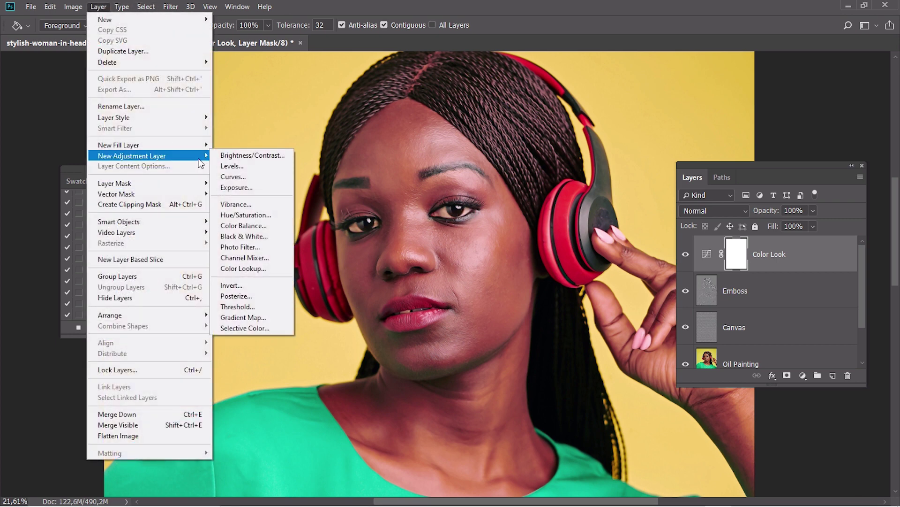
pyautogui.click(263, 315)
pyautogui.write('Overall Contrast')
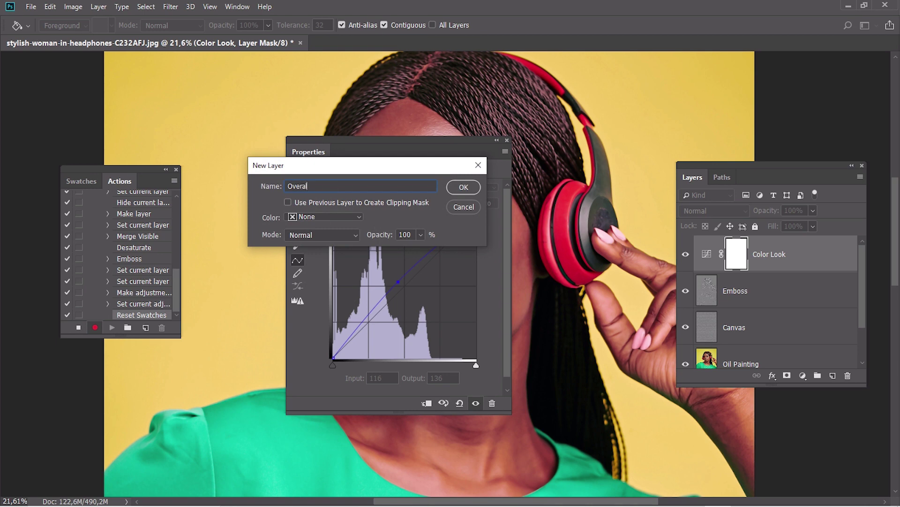
pyautogui.press('Return')
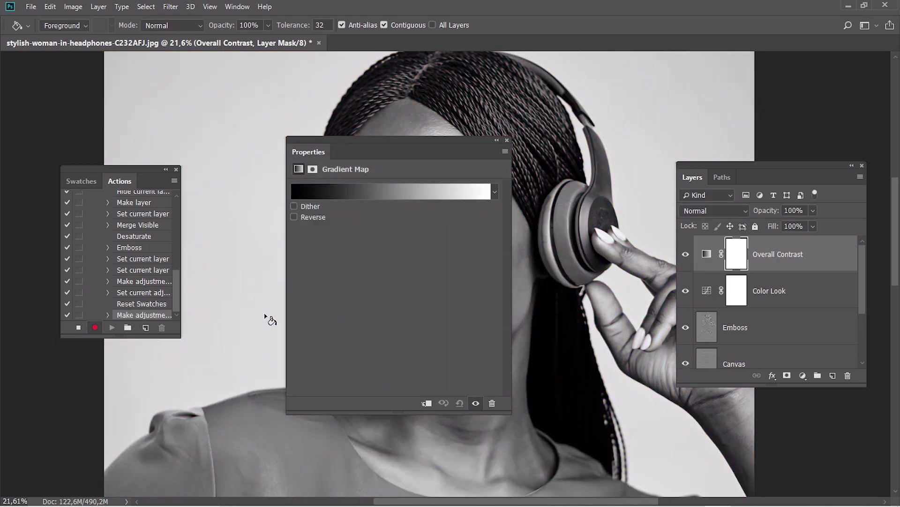
pyautogui.click(507, 140)
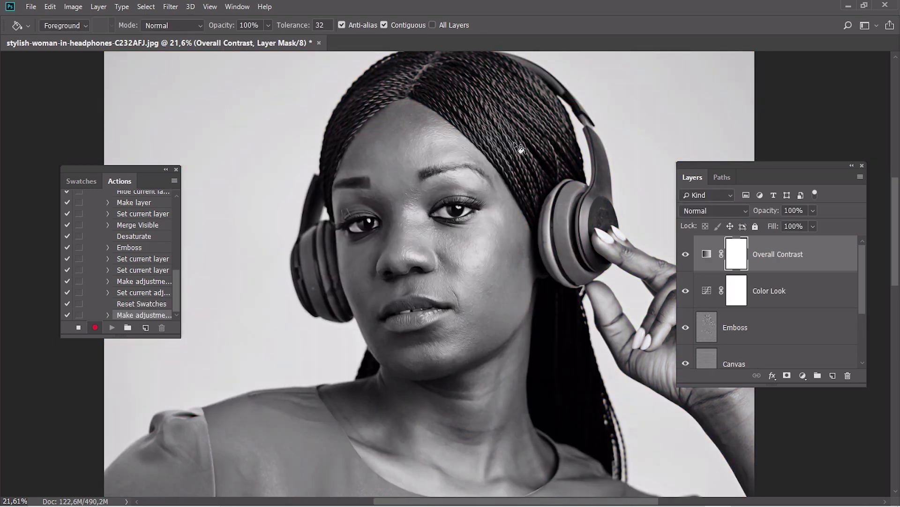
# Set the Overall Contrast layer's blend mode to Soft Light and its opacity to 31%.
pyautogui.click(694, 209)
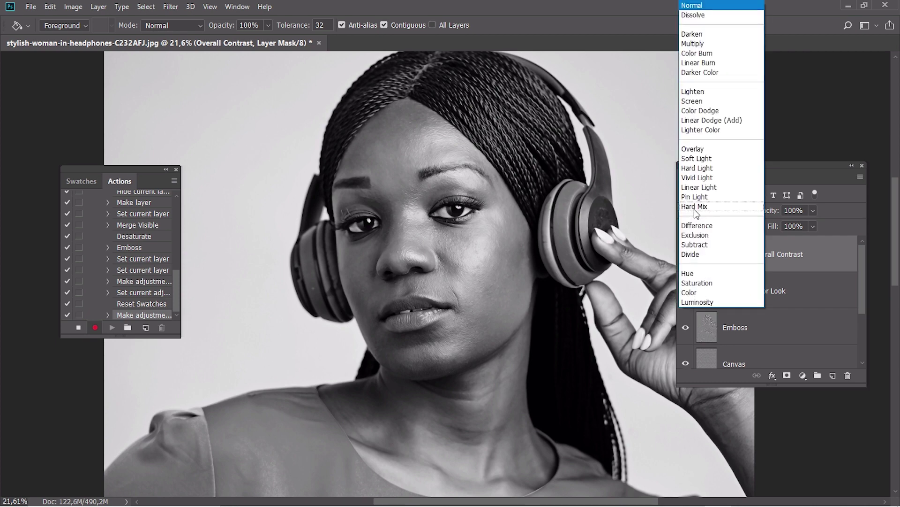
pyautogui.click(705, 160)
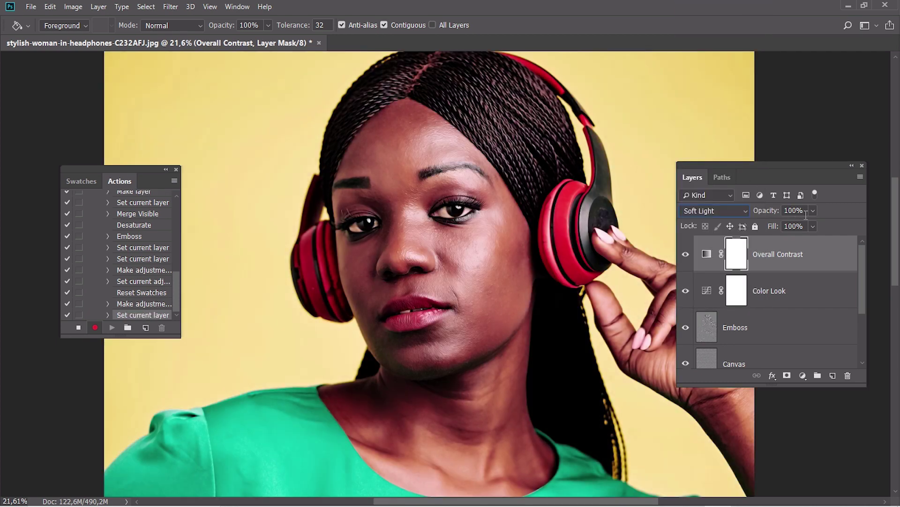
pyautogui.moveTo(806, 214); pyautogui.dragTo(785, 214)
pyautogui.write('31')
pyautogui.press('Return')
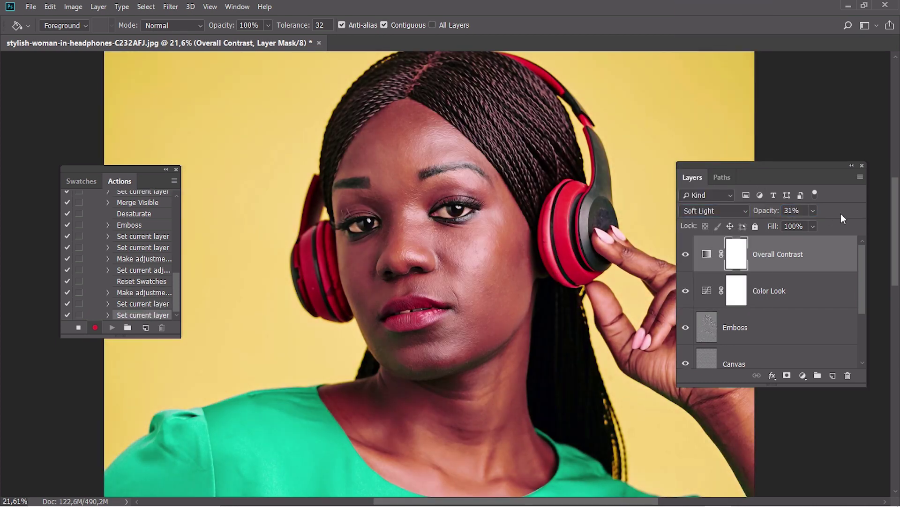
# Add a Levels adjustment layer named Overall Brightness on top and set its shadow output level to 19.
pyautogui.click(99, 6)
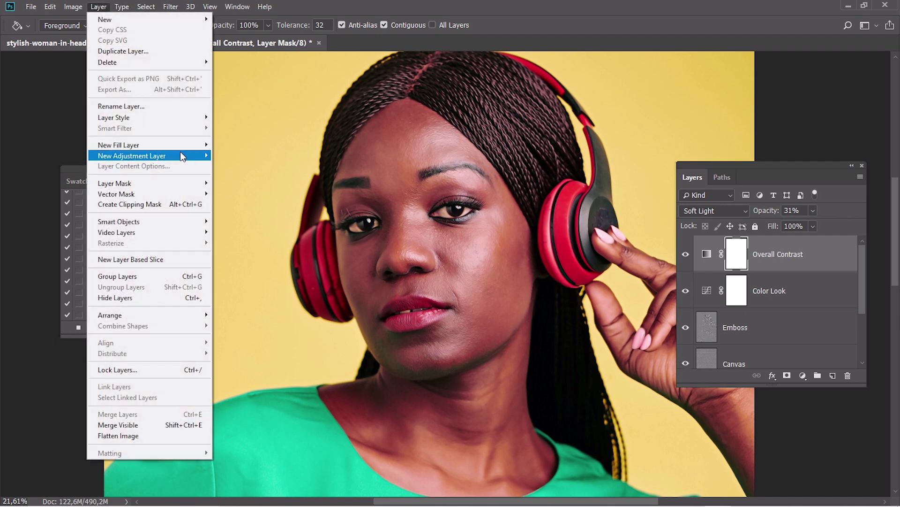
pyautogui.moveTo(182, 156)
pyautogui.click(235, 169)
pyautogui.write('O')
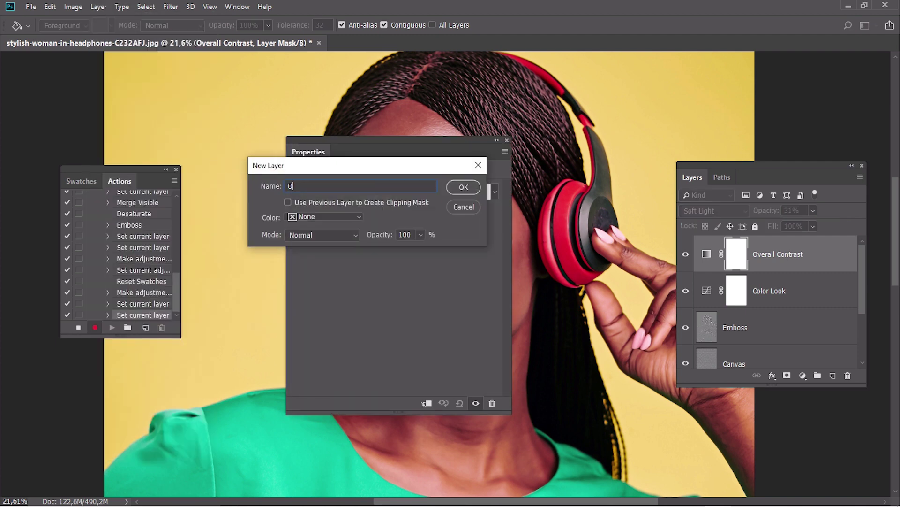
pyautogui.write('verall Brightness')
pyautogui.press('Return')
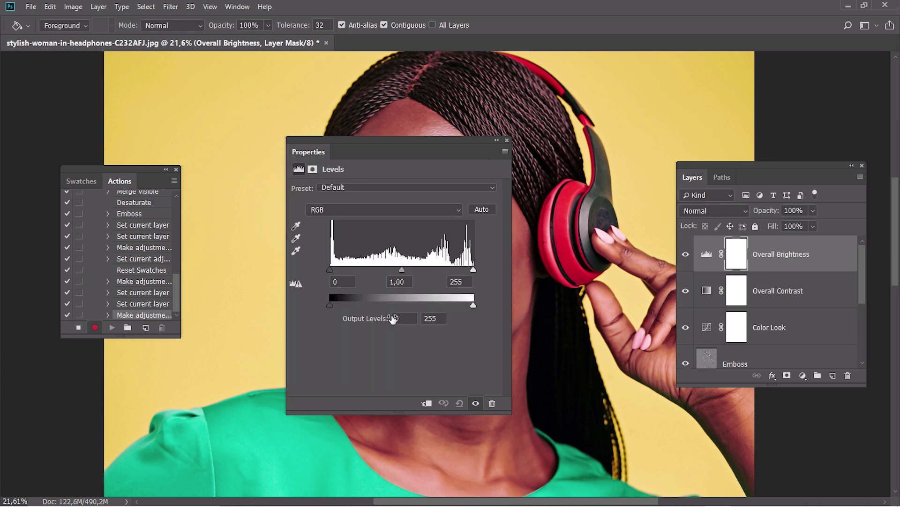
pyautogui.moveTo(408, 320); pyautogui.dragTo(376, 322)
pyautogui.write('19')
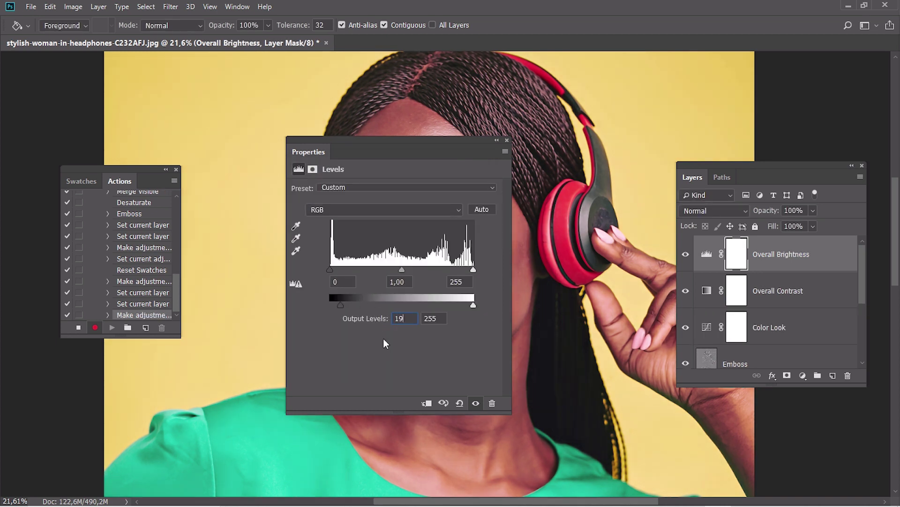
pyautogui.click(507, 140)
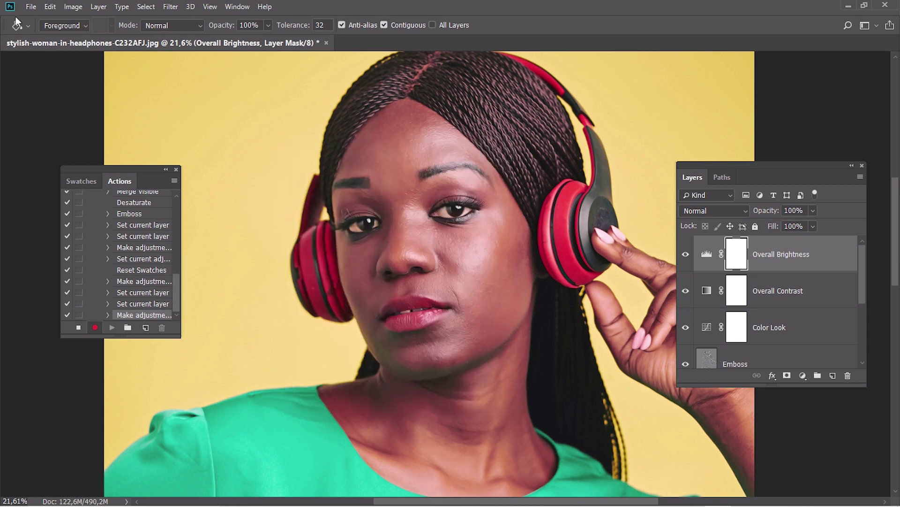
# Add a Vibrance adjustment layer named Overall Vibrance/Saturation with vibrance 22 and saturation 10.
pyautogui.click(99, 6)
pyautogui.moveTo(159, 155)
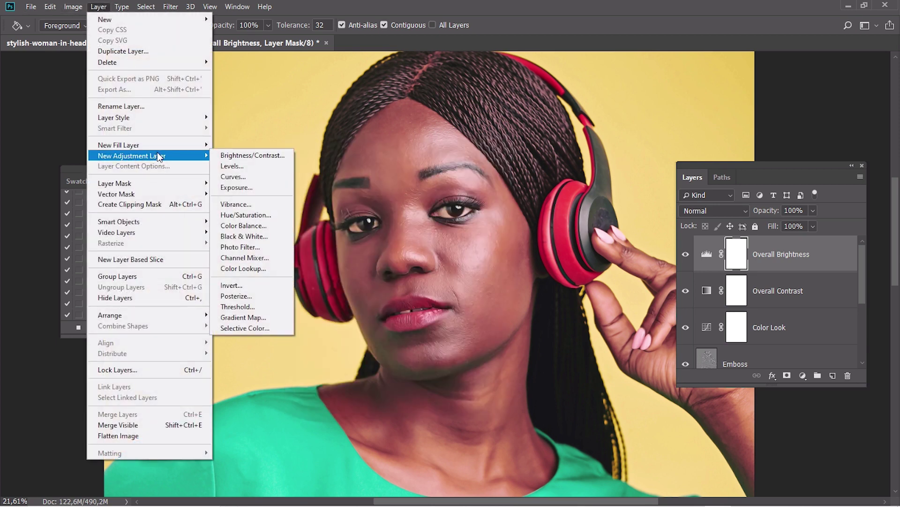
pyautogui.click(237, 205)
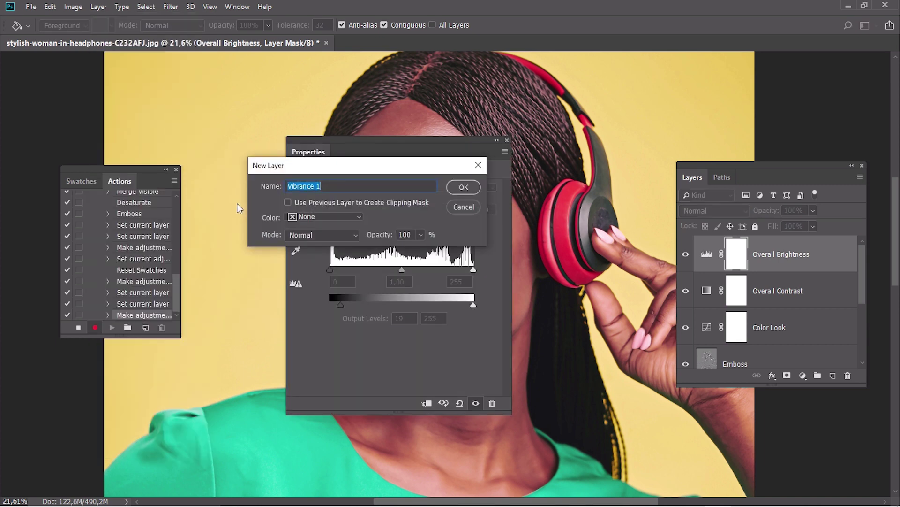
pyautogui.write('Overall Vibrance/Saturation')
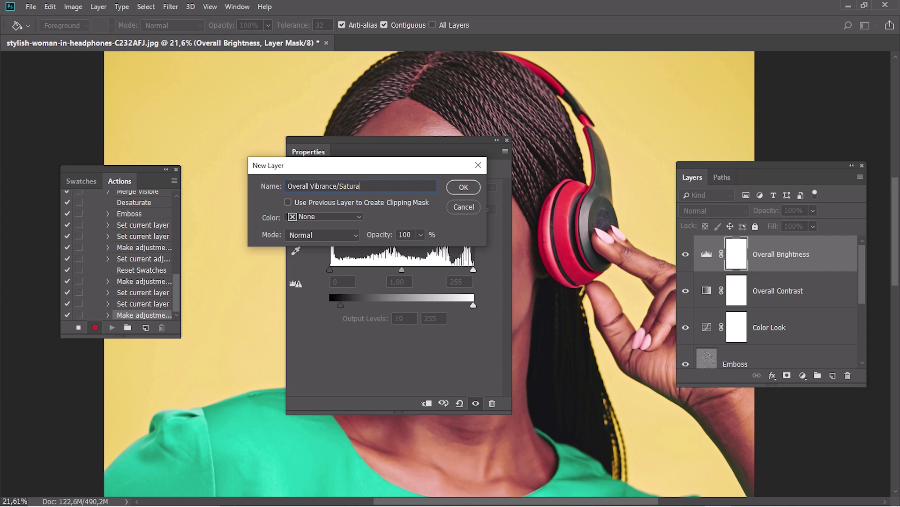
pyautogui.press('Return')
pyautogui.click(493, 191)
pyautogui.moveTo(493, 193); pyautogui.dragTo(443, 193)
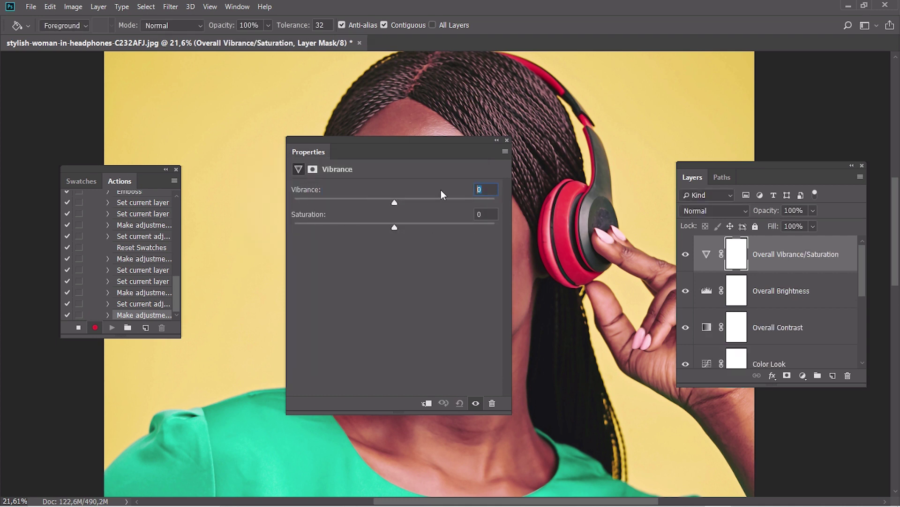
pyautogui.write('22')
pyautogui.moveTo(497, 221); pyautogui.dragTo(417, 210)
pyautogui.write('10')
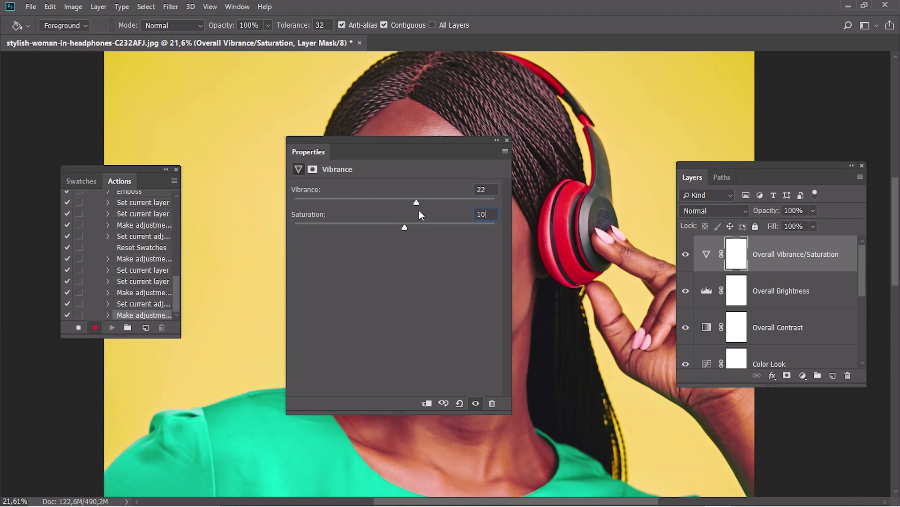
pyautogui.click(507, 140)
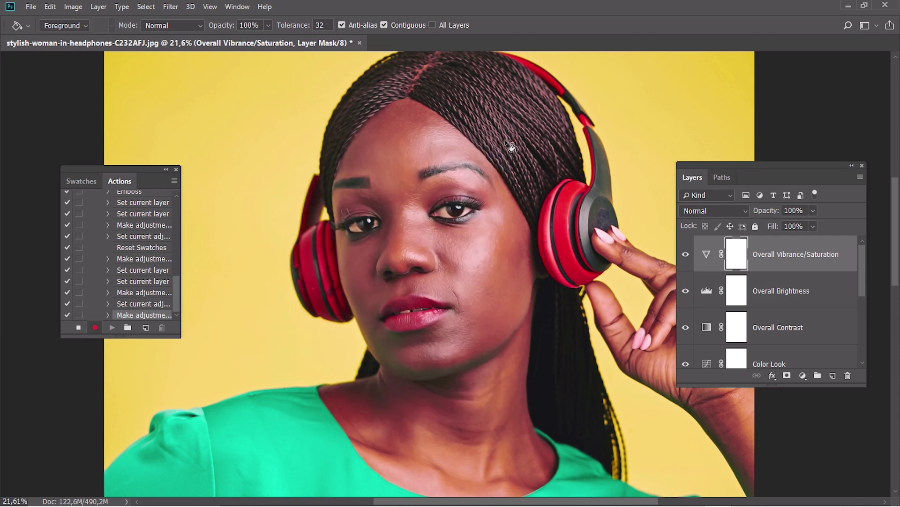
# Stamp all visible layers into a new desaturated layer and apply the High Pass filter with a 2-pixel radius.
pyautogui.hotkey('ctrl', 'alt', 'shift', 'e')
pyautogui.hotkey('ctrl', 'shift', 'u')
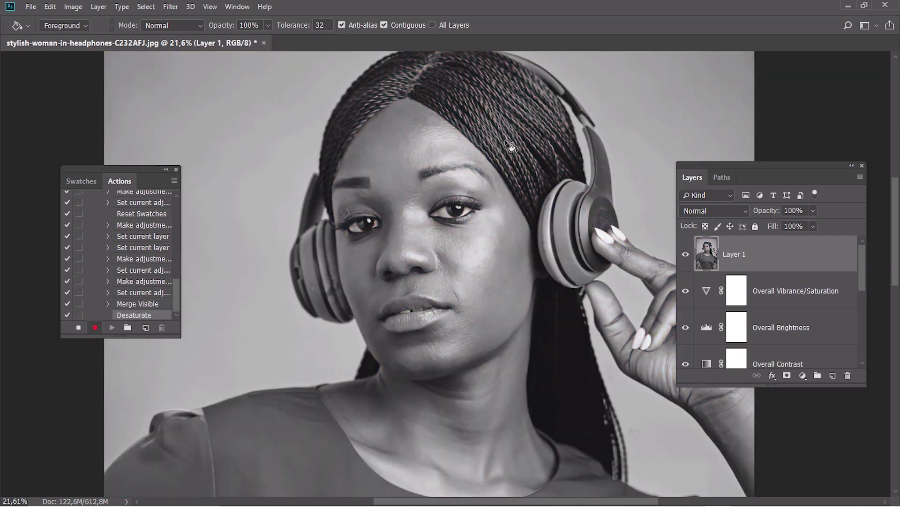
pyautogui.click(170, 6)
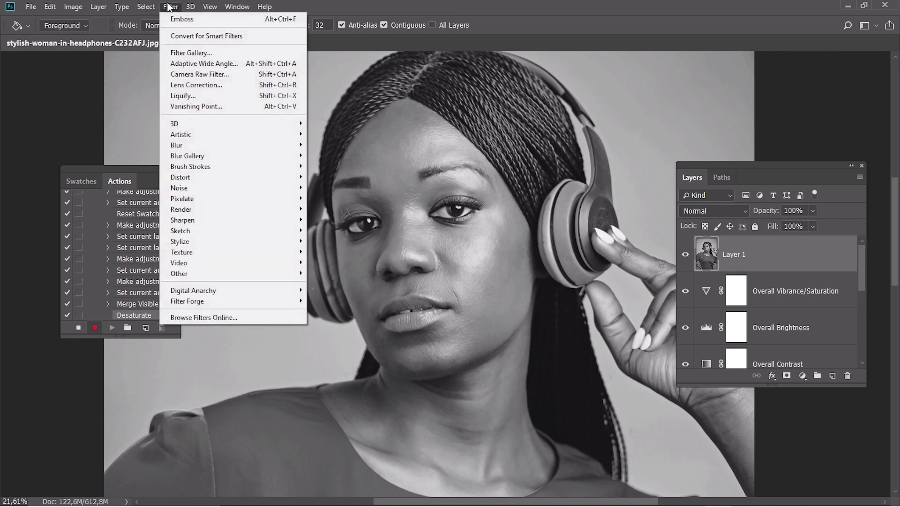
pyautogui.moveTo(266, 274)
pyautogui.click(336, 283)
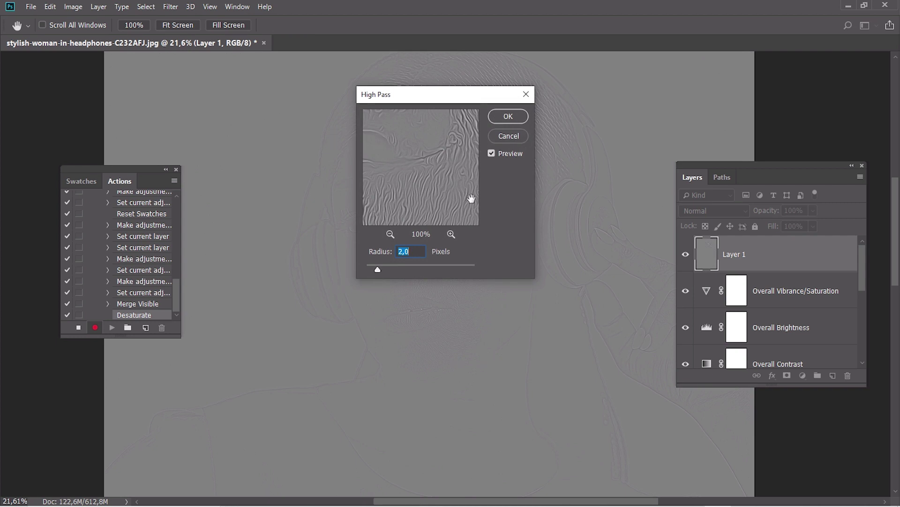
pyautogui.click(510, 116)
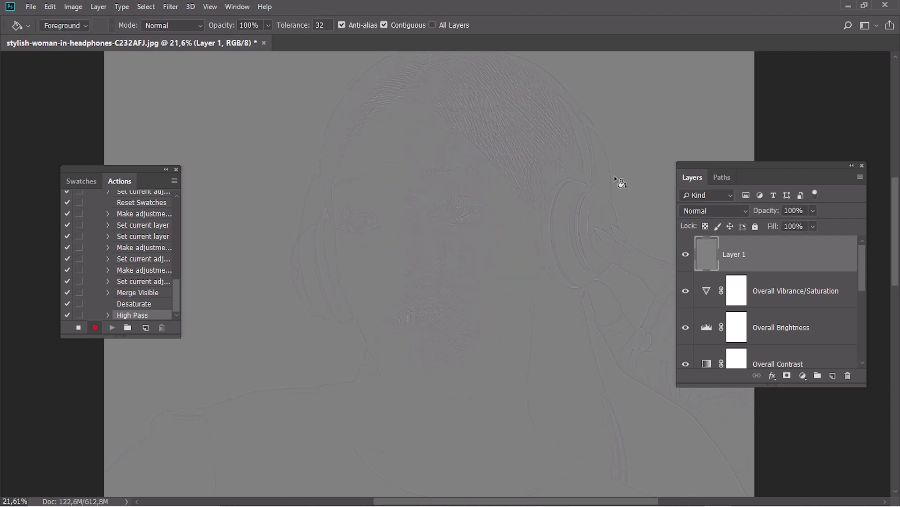
# Set the high-pass layer's blend mode to Vivid Light and rename it Overall Sharpening.
pyautogui.click(710, 210)
pyautogui.click(704, 177)
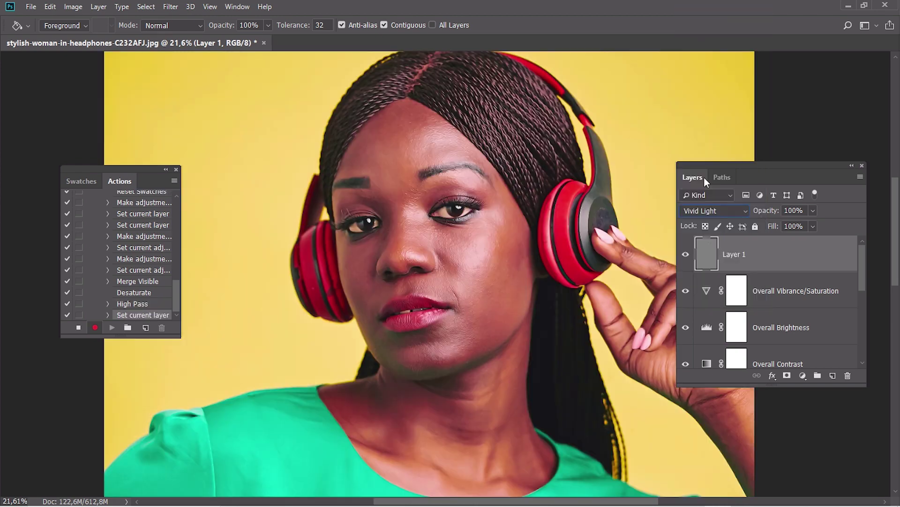
pyautogui.doubleClick(740, 255)
pyautogui.write('Overall Sharpening')
pyautogui.press('Return')
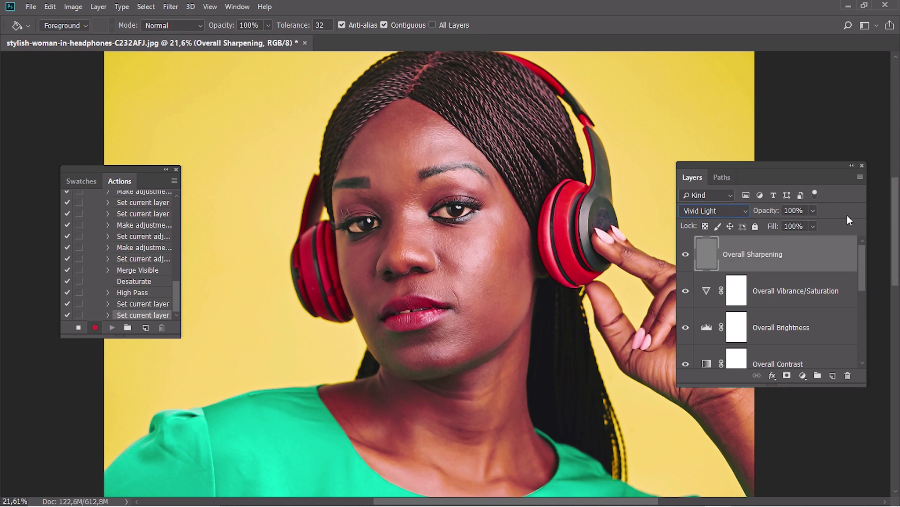
# Stop recording and collapse the recorded commands of the Oil Painting action.
pyautogui.click(79, 327)
pyautogui.scroll(8, 180, 232)
pyautogui.scroll(5, 183, 230)
pyautogui.click(99, 219)
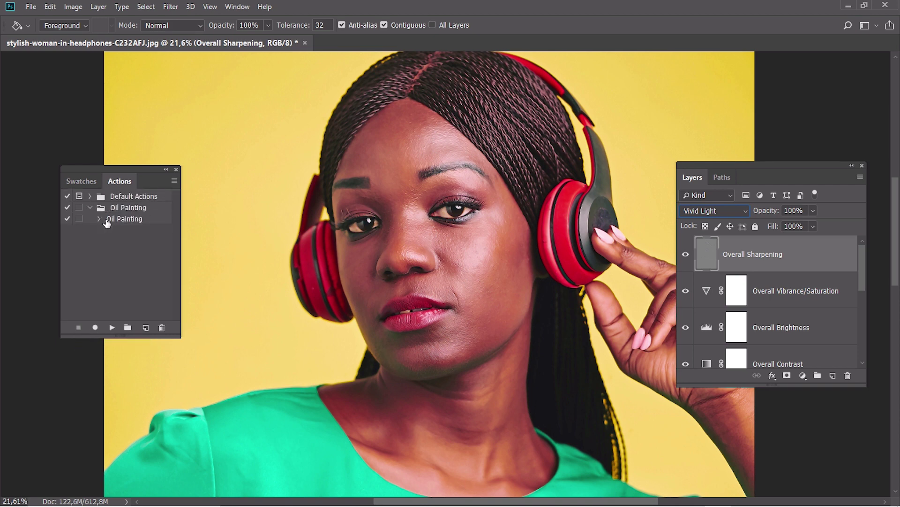
# Select the Oil Painting action set and look up the Save Actions command.
pyautogui.click(141, 211)
pyautogui.click(173, 181)
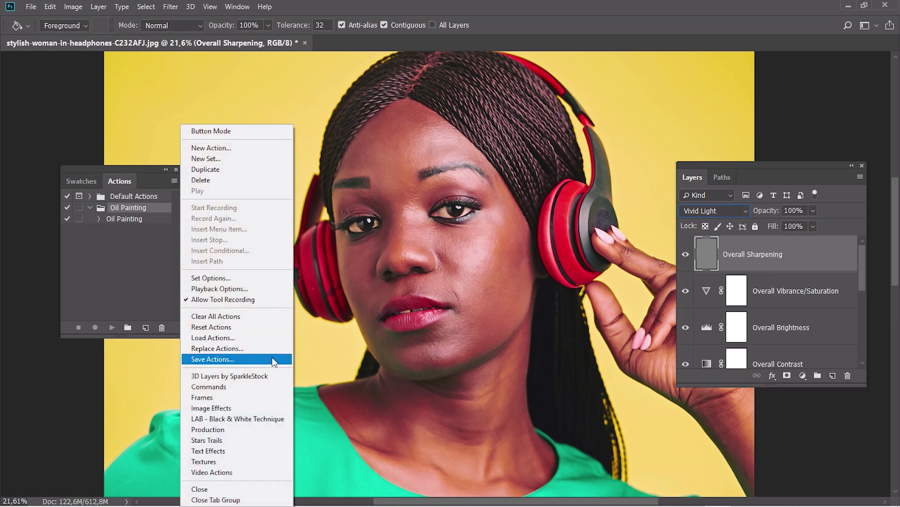
pyautogui.click(91, 130)
# Crop the image to a head-and-shoulders portrait, trimming the outer background, the space above the head and the lower body.
pyautogui.scroll(-6, 62, 161)
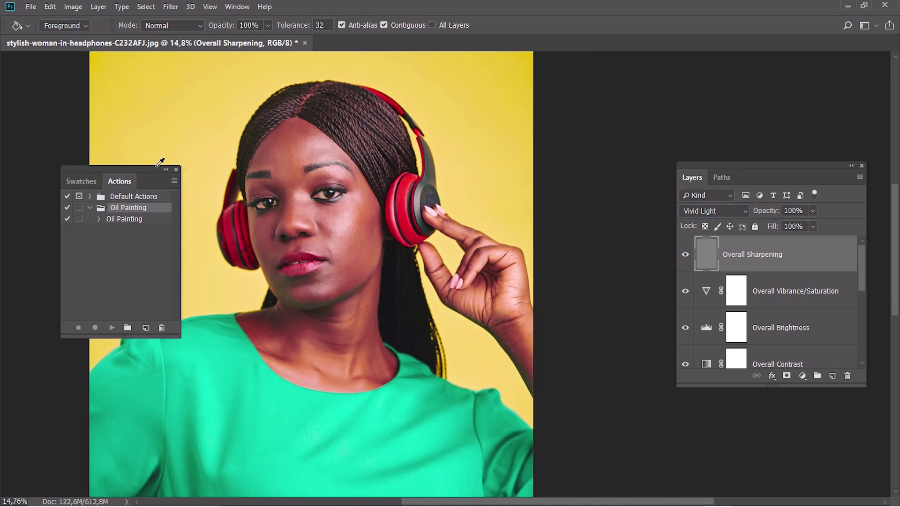
pyautogui.moveTo(301, 210); pyautogui.dragTo(423, 208)
pyautogui.press('c')
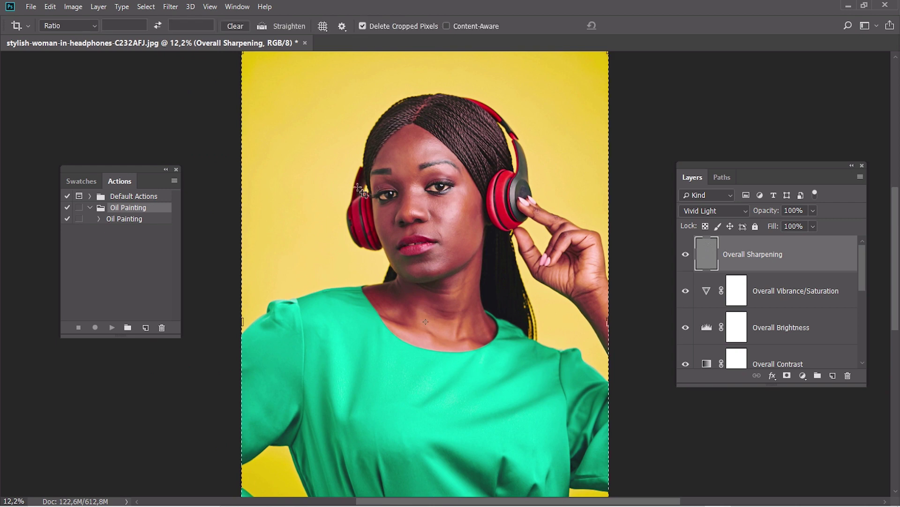
pyautogui.moveTo(246, 58); pyautogui.dragTo(287, 59)
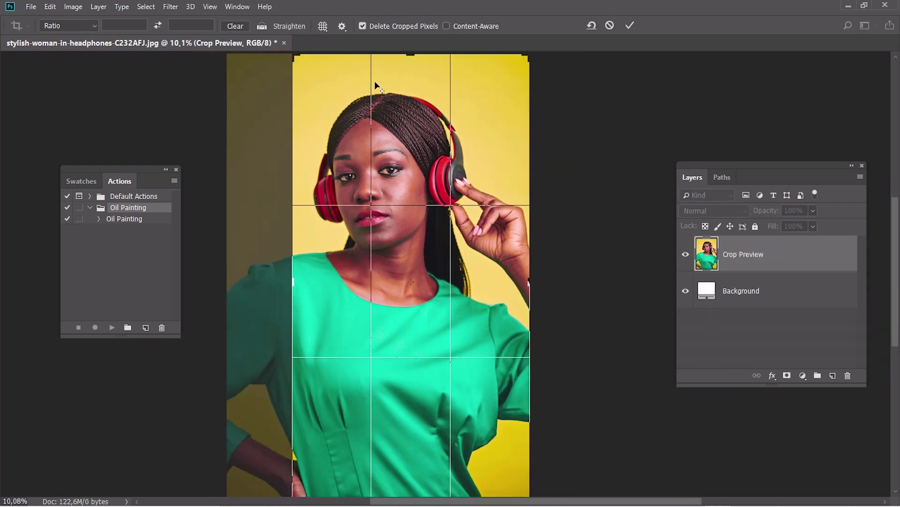
pyautogui.moveTo(411, 56); pyautogui.dragTo(417, 70)
pyautogui.moveTo(413, 495); pyautogui.dragTo(423, 422)
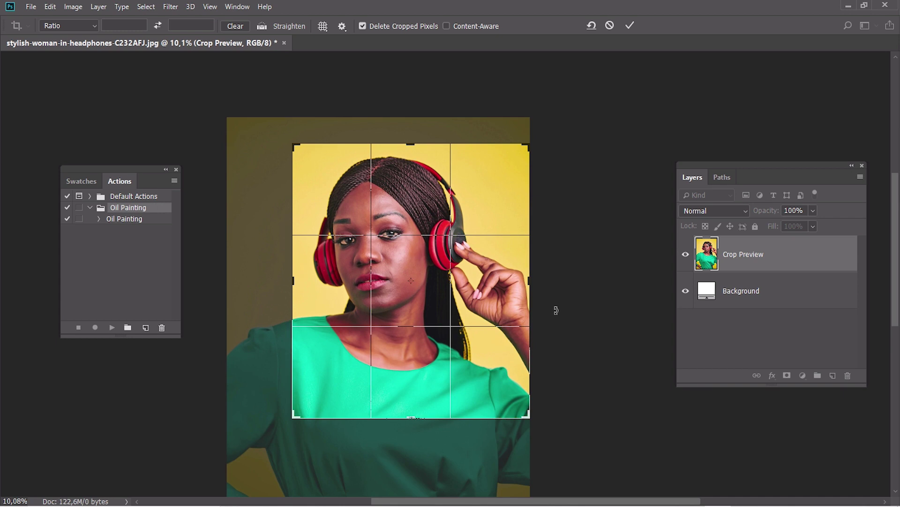
pyautogui.press('Return')
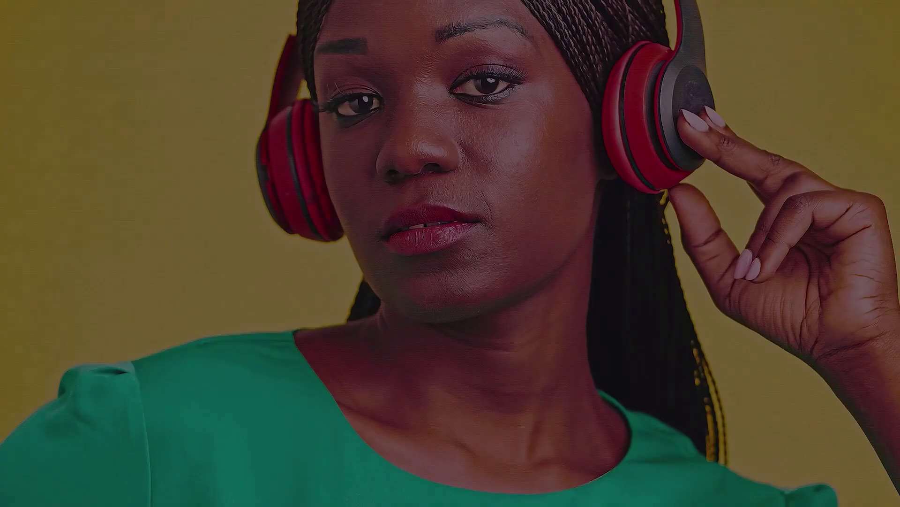